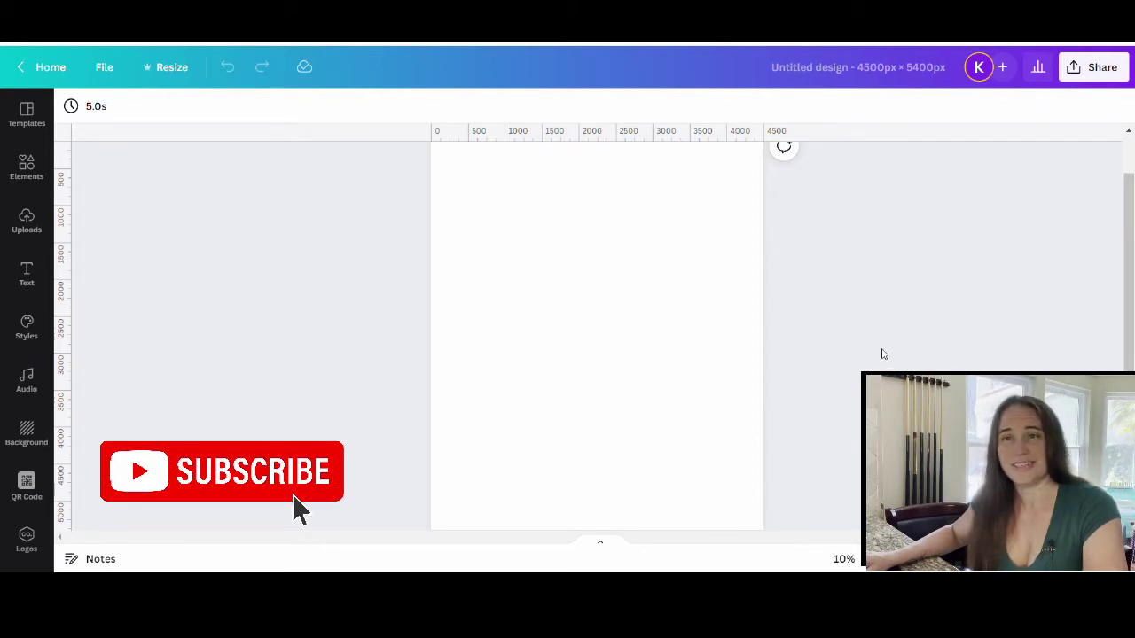
Step: Fill the page background with solid black from the Default Colors
click(547, 270)
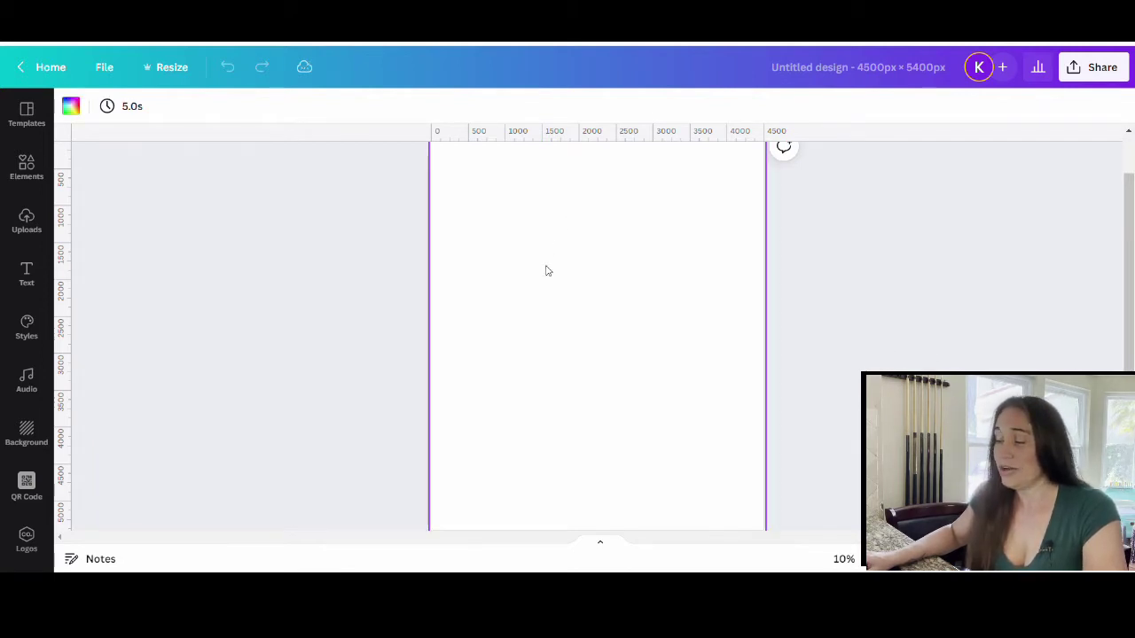
click(74, 106)
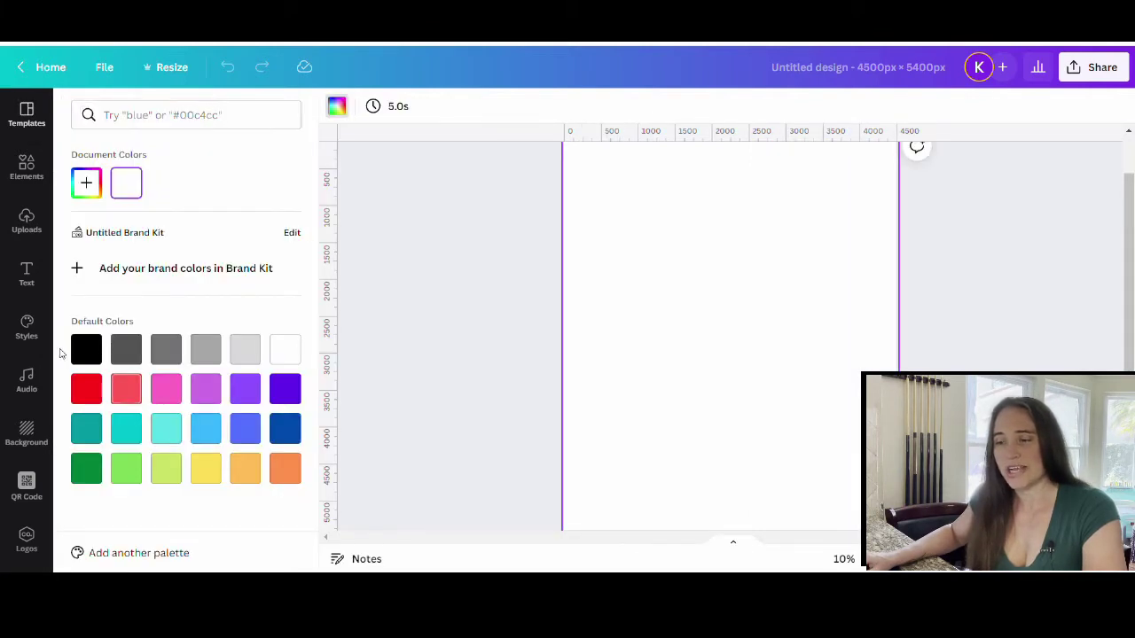
click(86, 350)
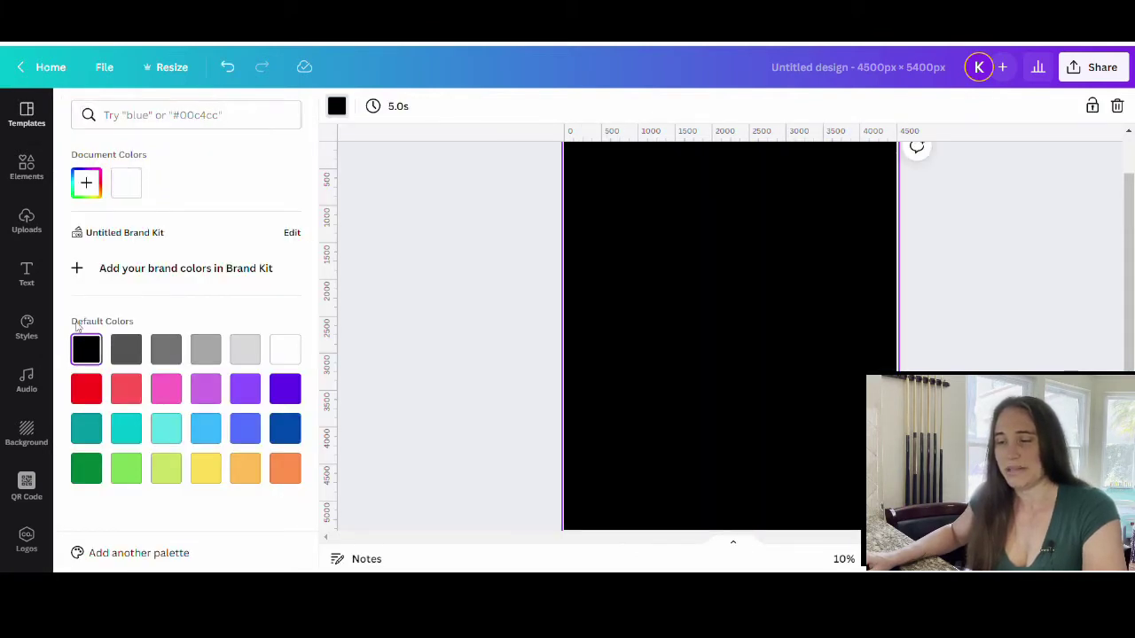
click(454, 275)
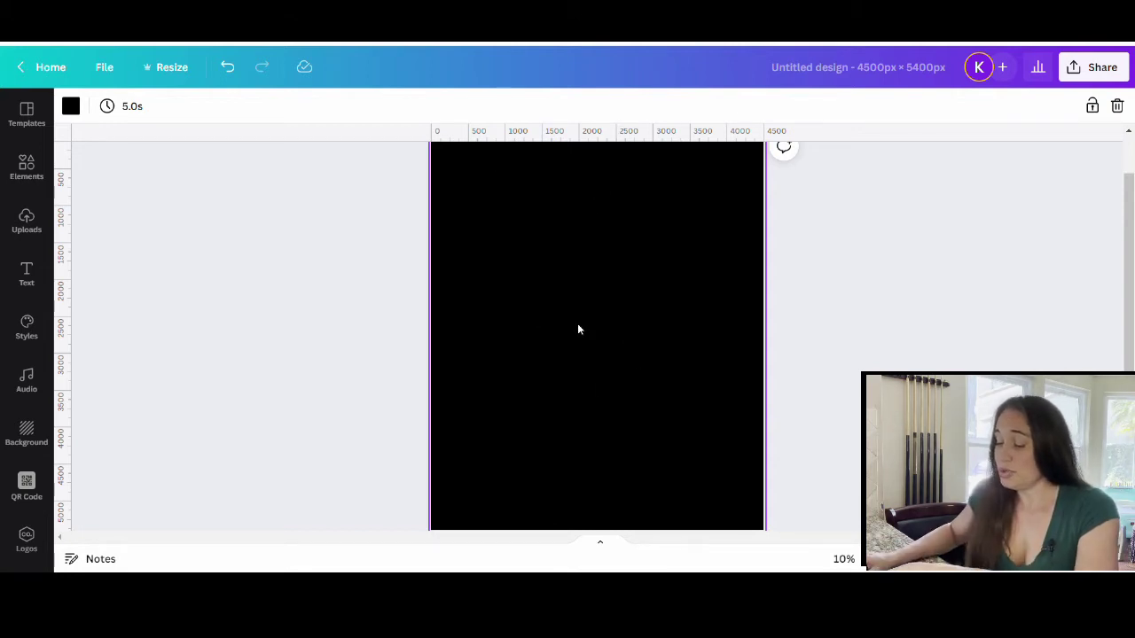
Step: Add a text box reading 'Roe Roe Roe Your Vote' in the middle of the page
key(t)
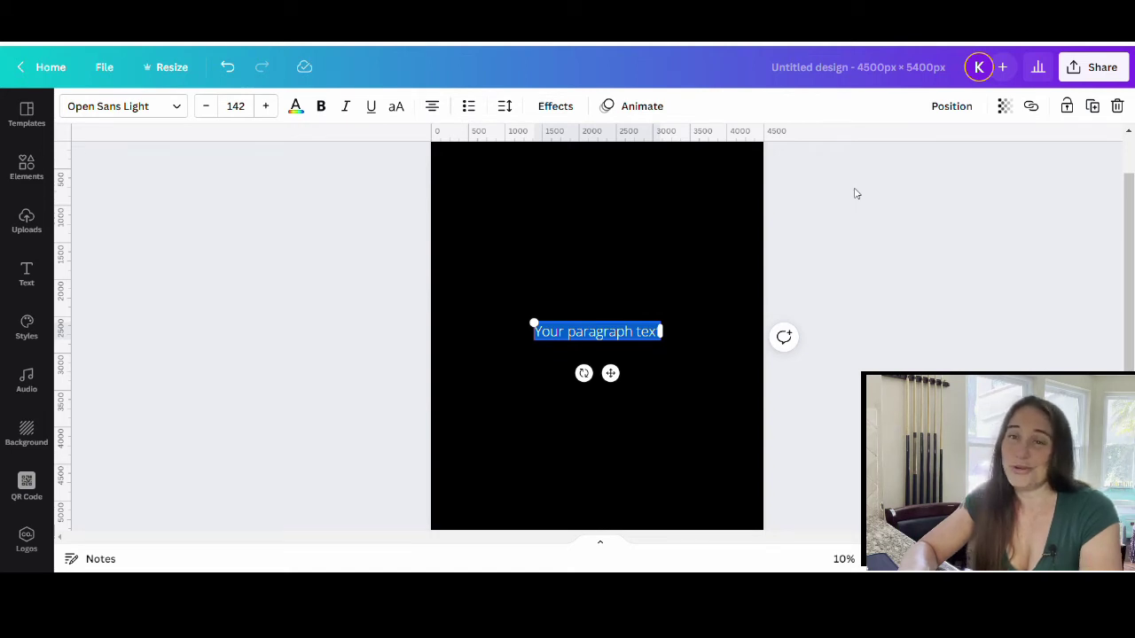
text(Ro)
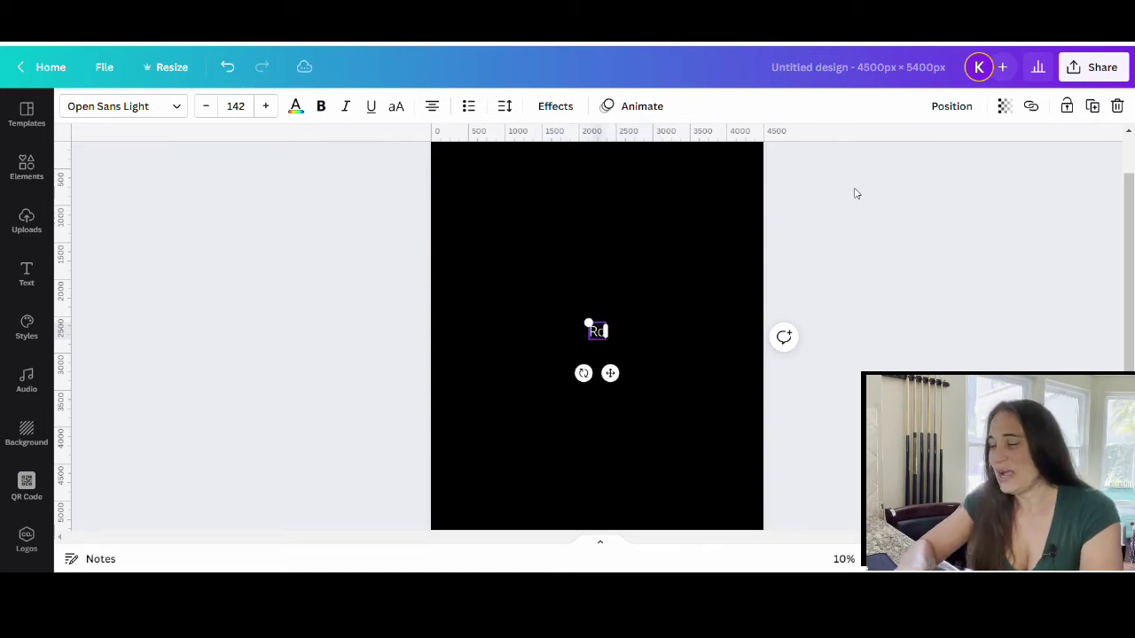
text(e Rde Roe Your Vote)
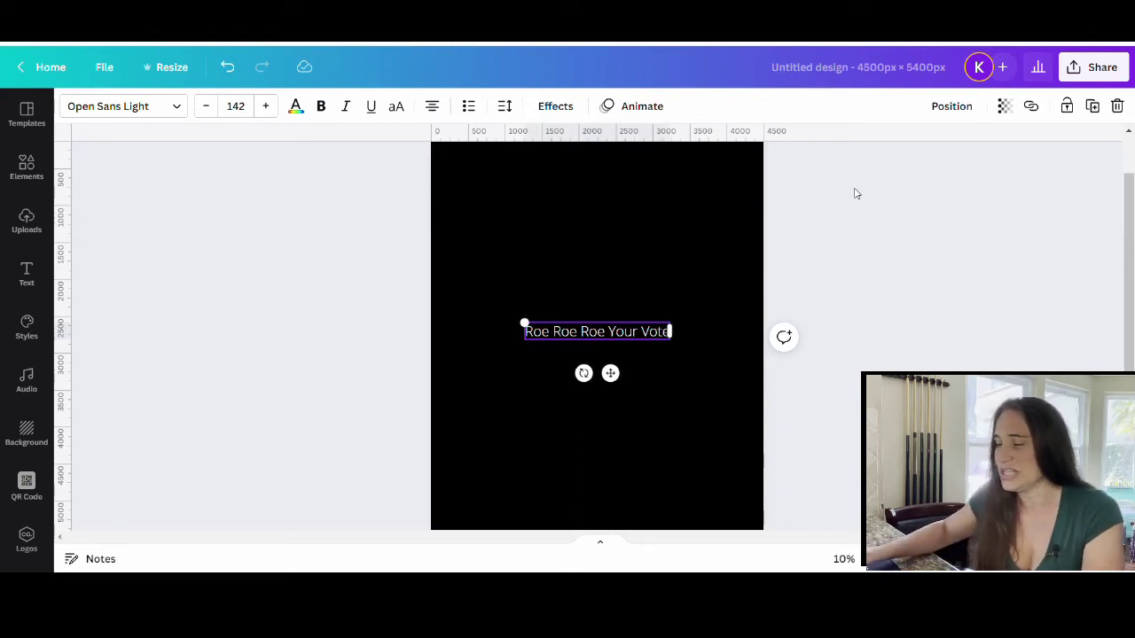
click(612, 283)
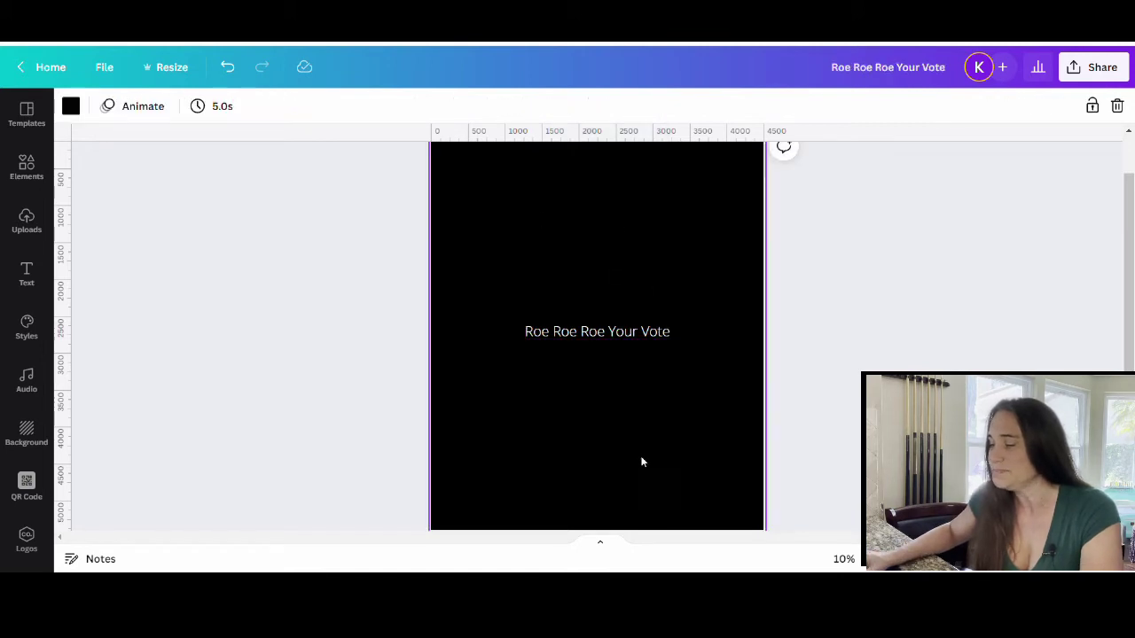
Step: Apply a Curve effect to the headline, flipping it to -63, then easing it to -20
click(600, 331)
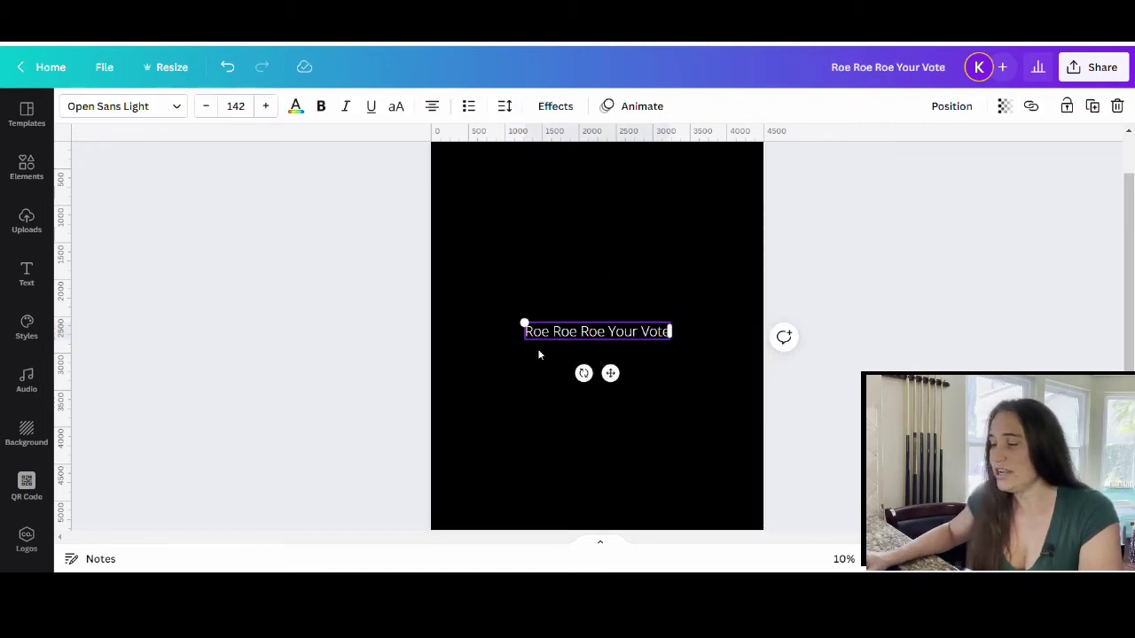
click(555, 107)
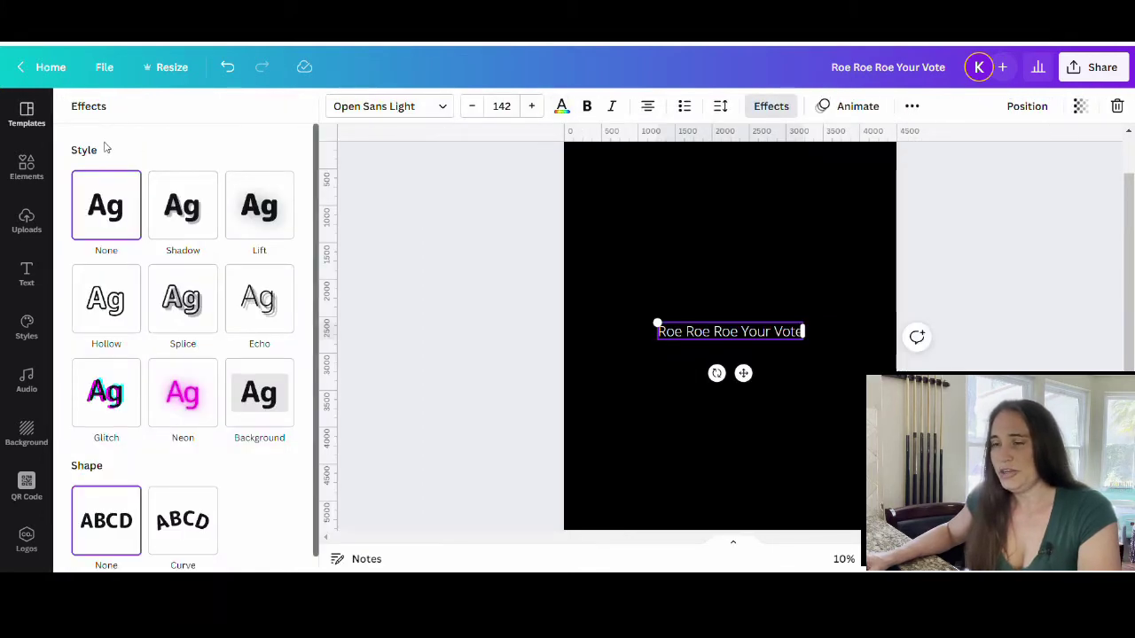
scroll(111, 143, down, 1)
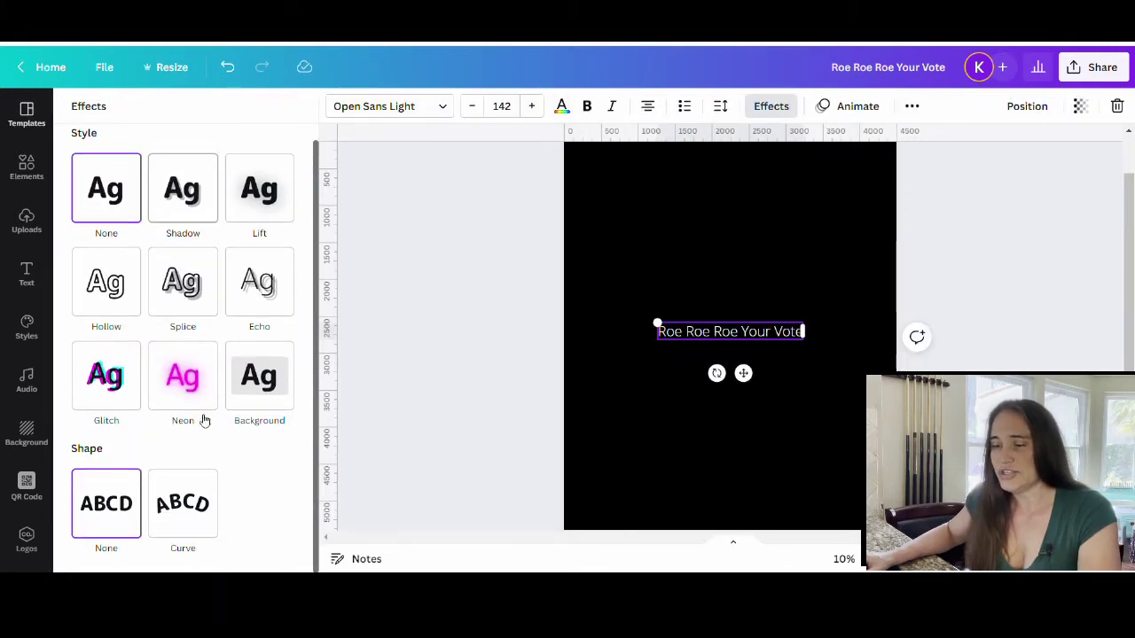
click(190, 516)
scroll(221, 390, down, 3)
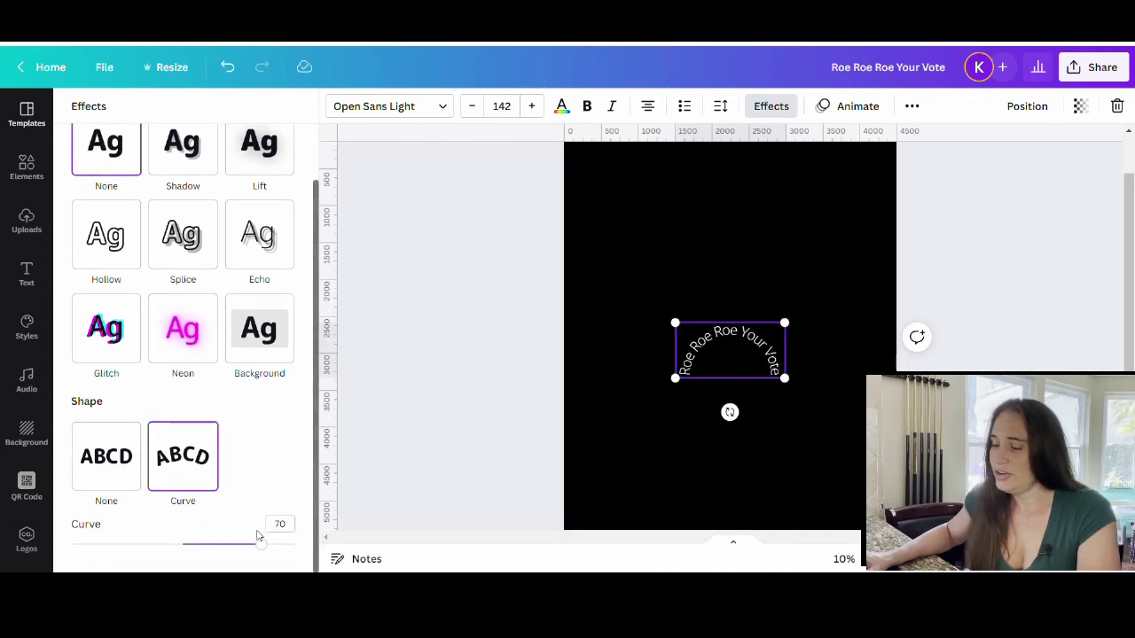
drag(262, 546, 145, 549)
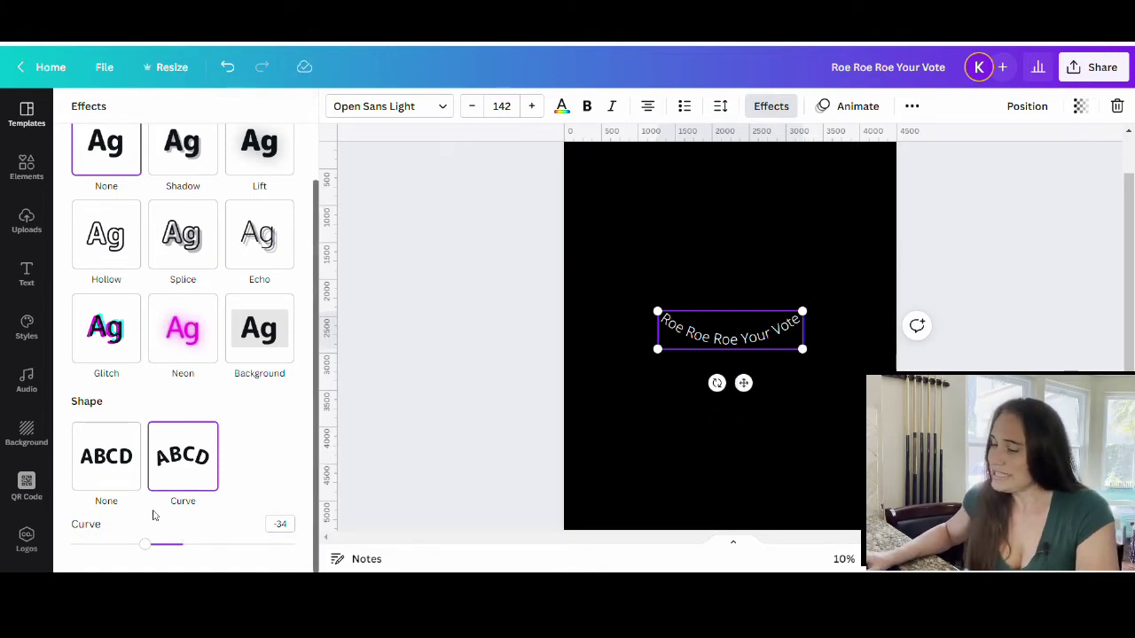
drag(148, 545, 182, 545)
Step: Remove 'Your Vote' from the line, leaving 'Roe Roe Roe', and add 'Your Vote' as a new text box
click(652, 426)
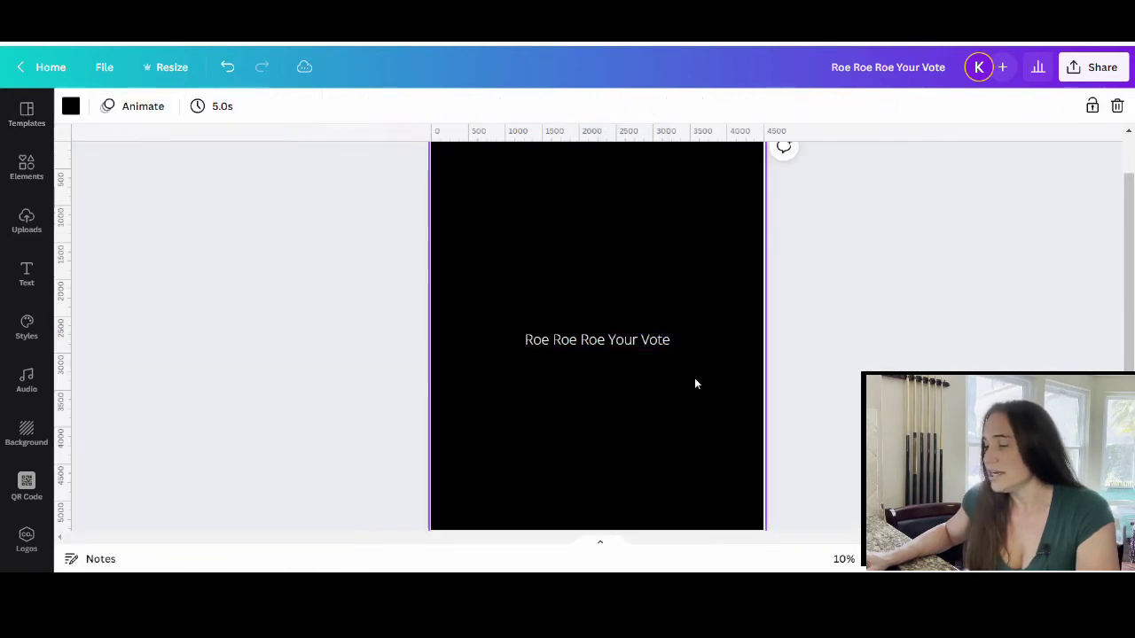
click(606, 343)
drag(606, 343, 674, 350)
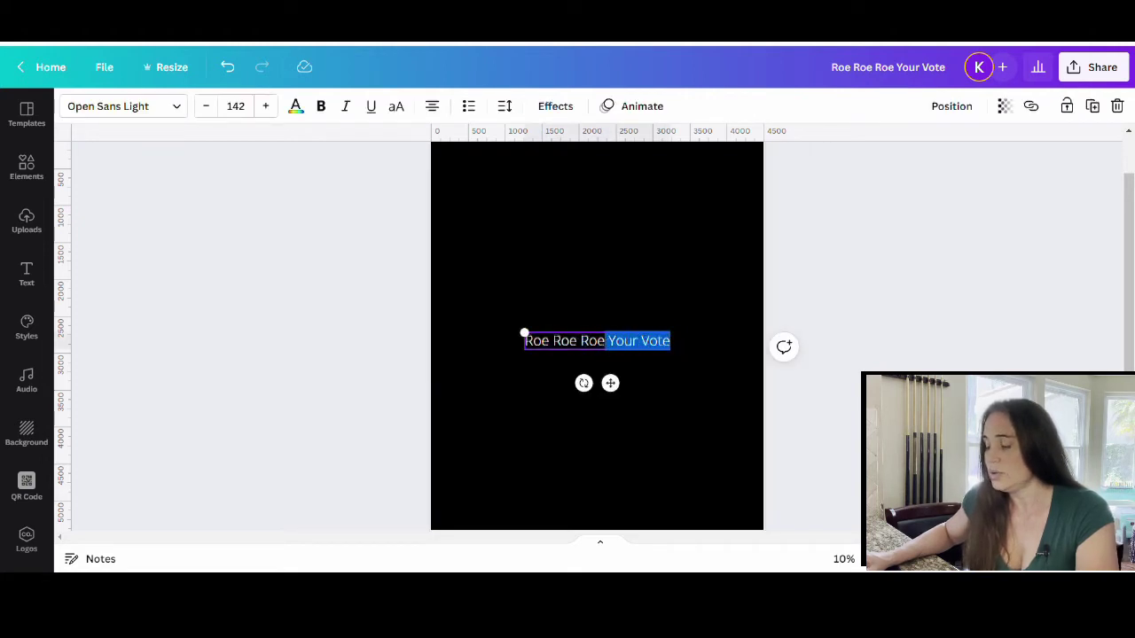
key(BackSpace)
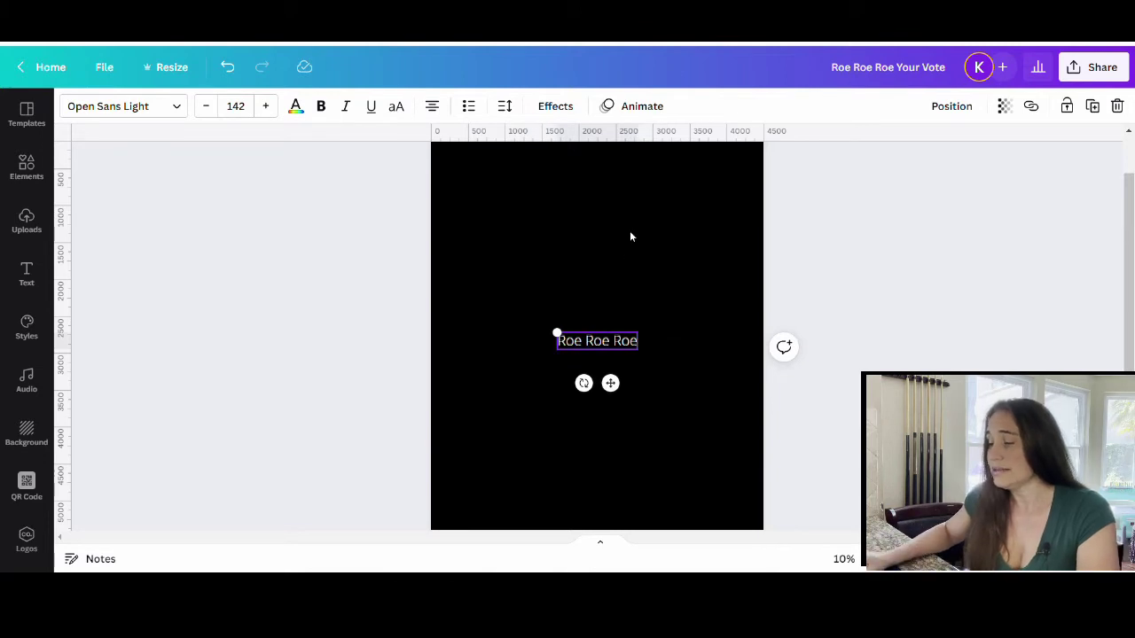
click(582, 284)
key(t)
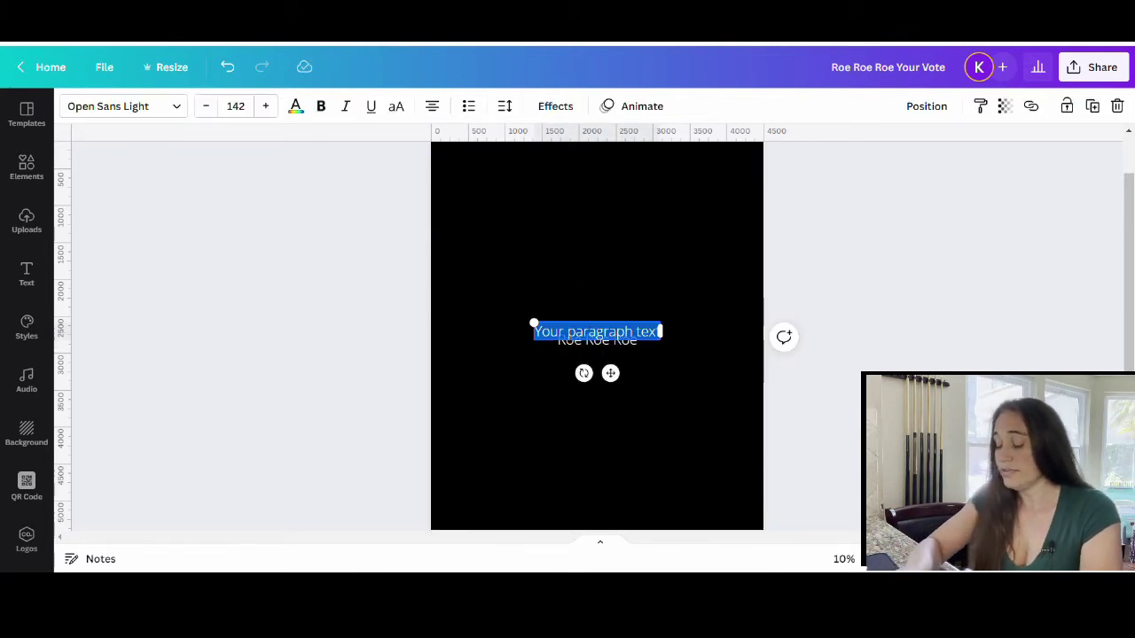
text(Your)
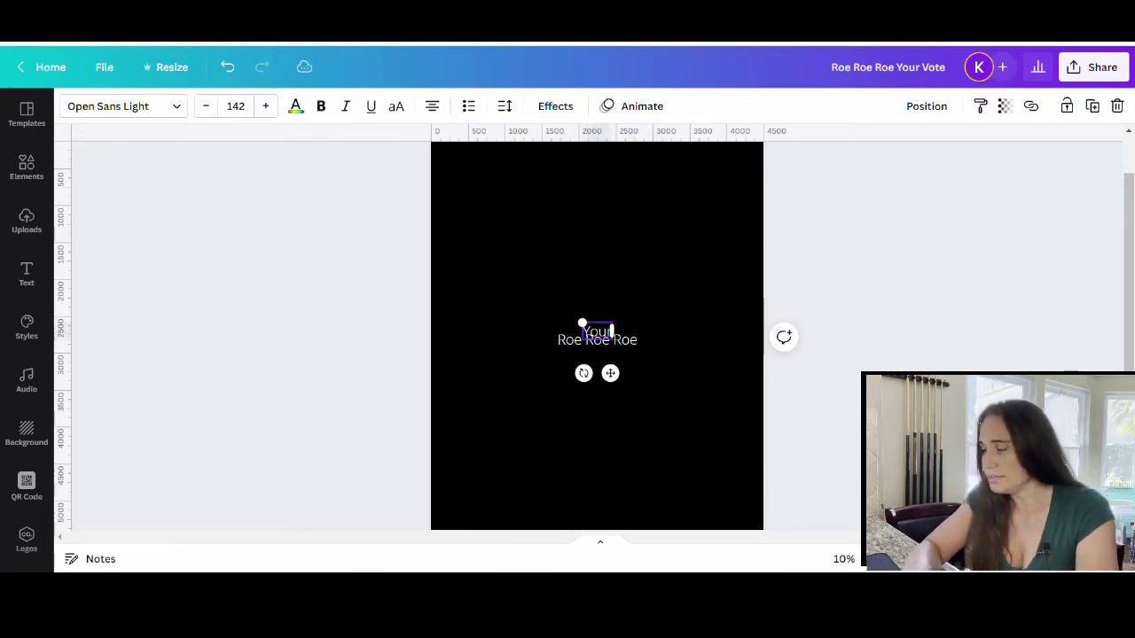
text( Vote)
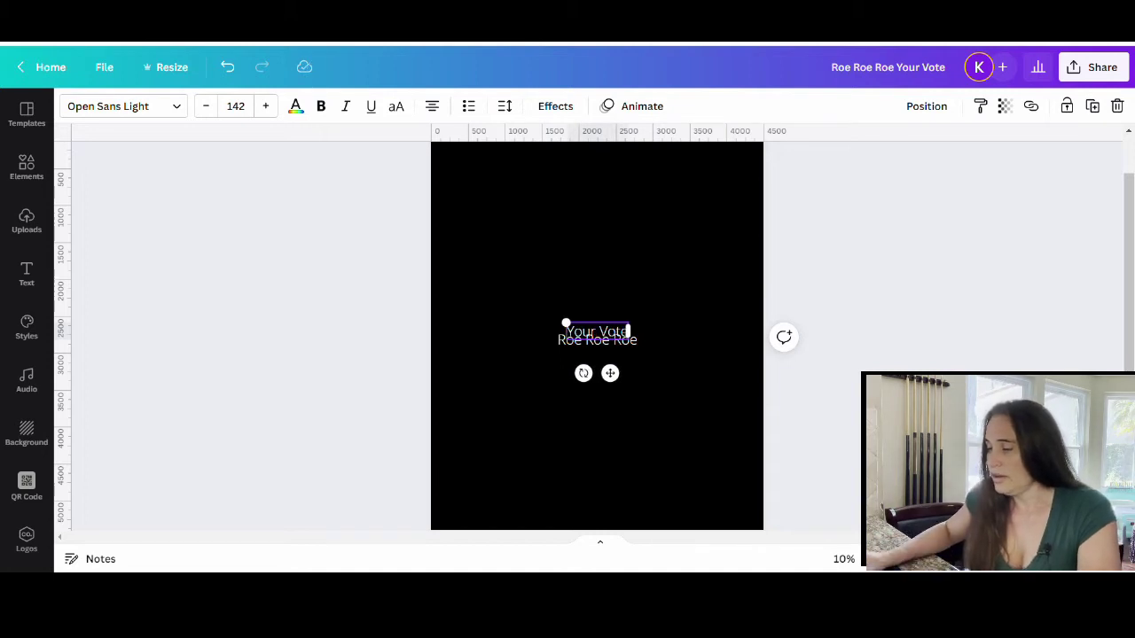
click(696, 452)
Step: Place 'Roe Roe Roe' on the left and 'Your Vote' on the right, aligned side by side
drag(595, 337, 653, 294)
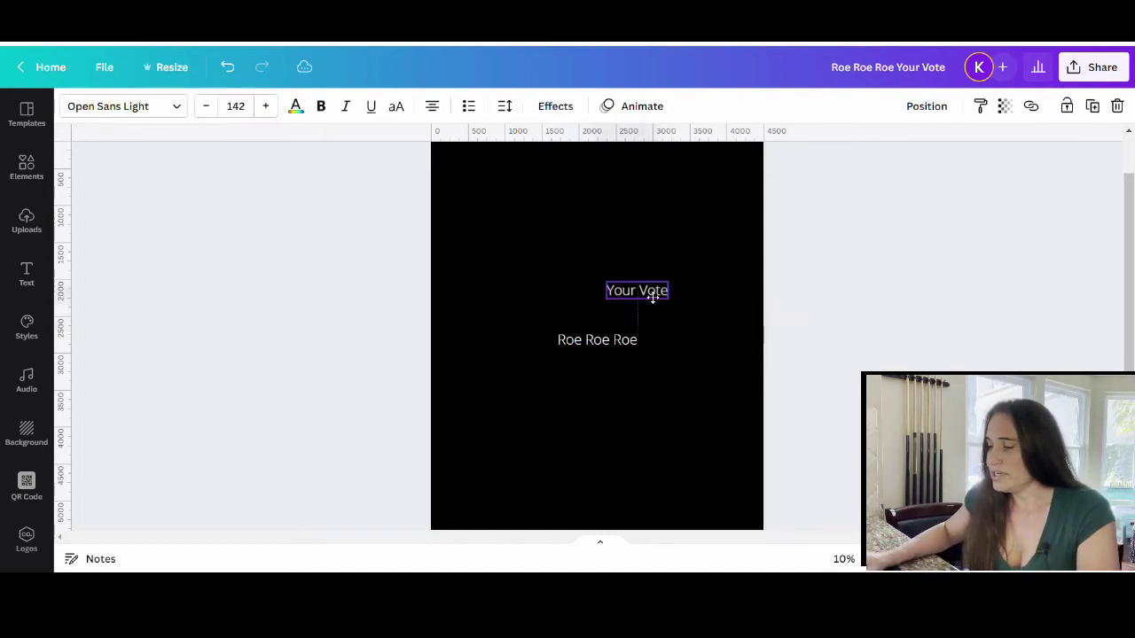
drag(592, 348, 536, 299)
click(686, 334)
drag(674, 292, 673, 299)
click(599, 385)
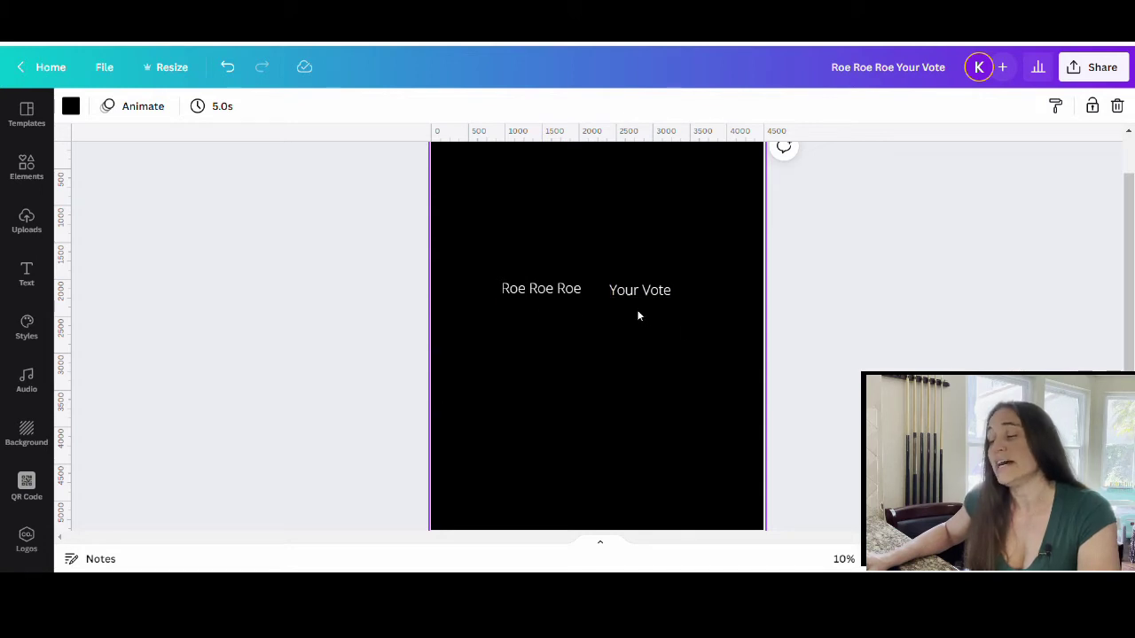
Step: Try Gliker SemiBold, Gatwick Bold and Agrandir Grand fonts on 'Roe Roe Roe'
click(544, 295)
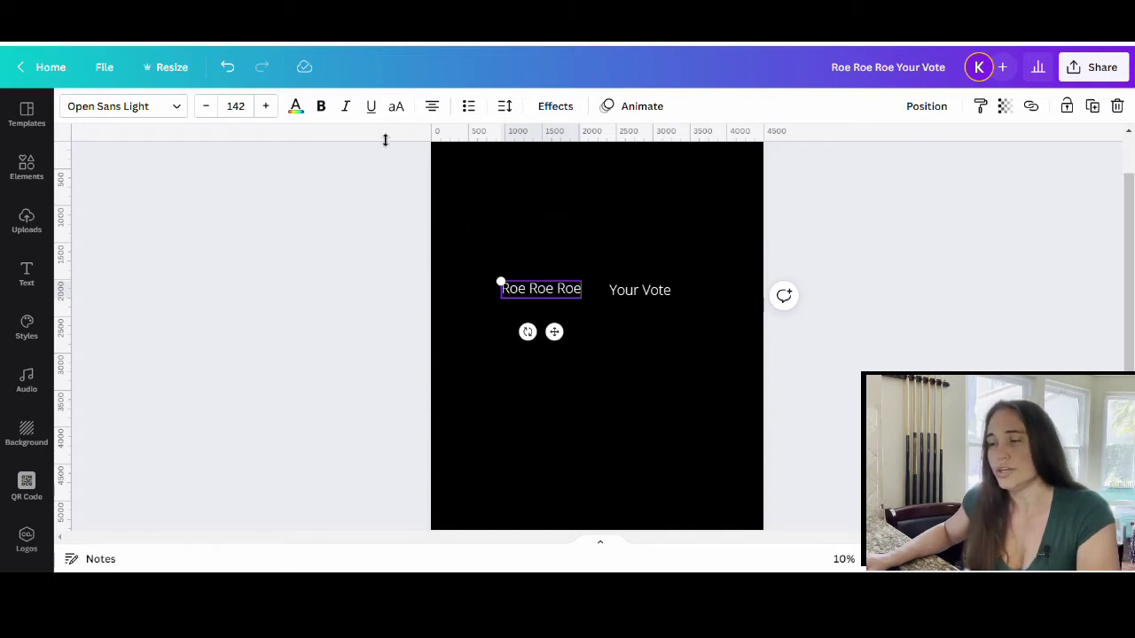
click(165, 114)
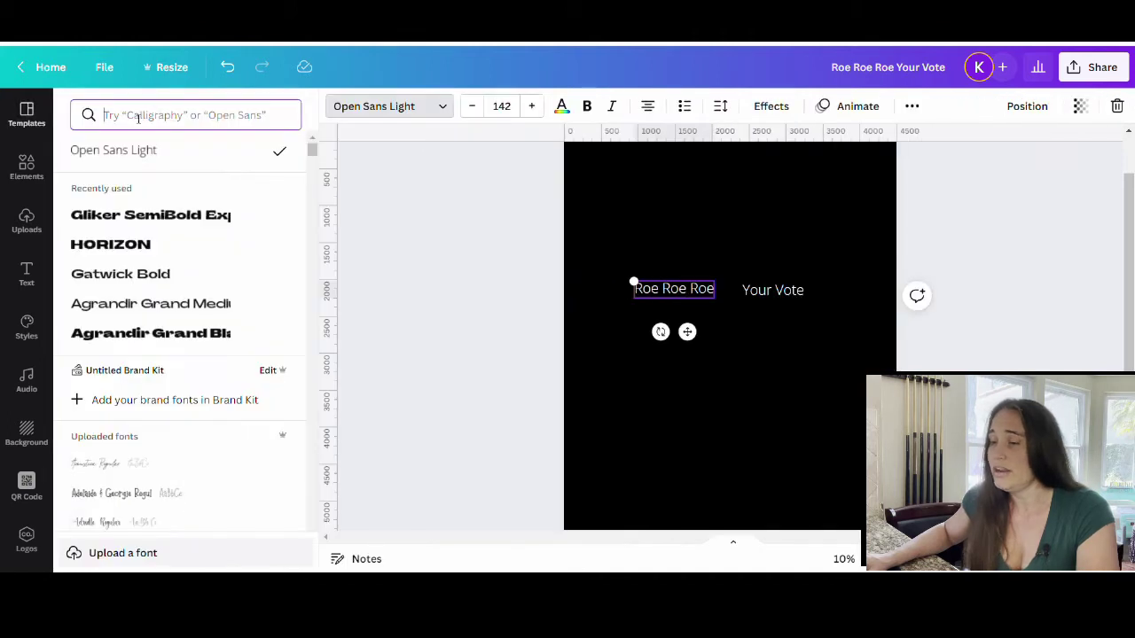
click(137, 220)
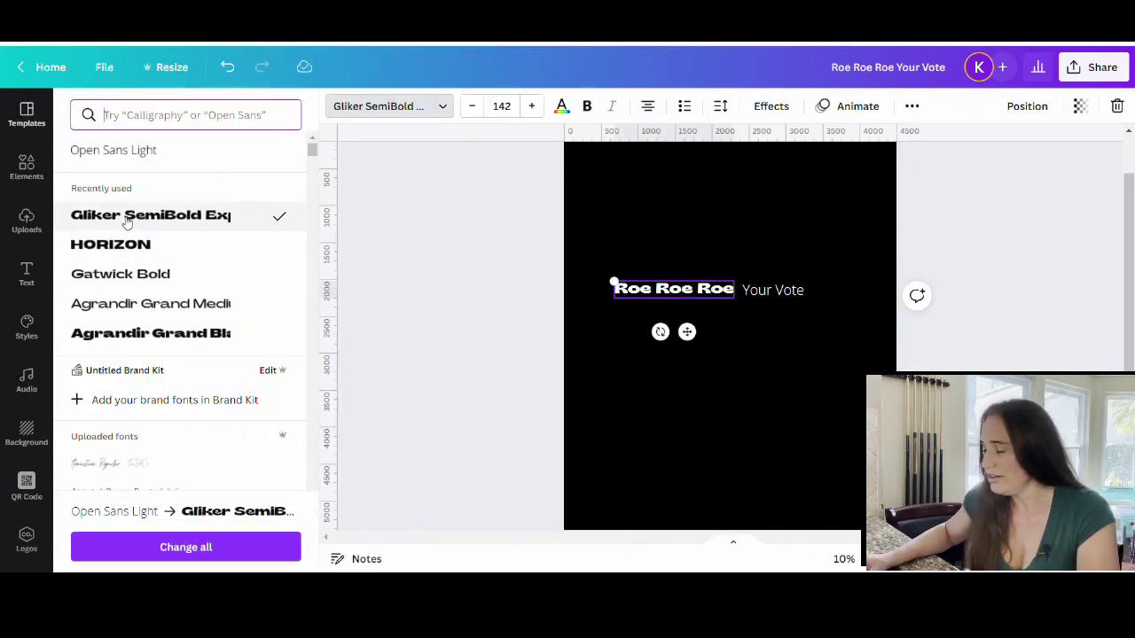
click(125, 274)
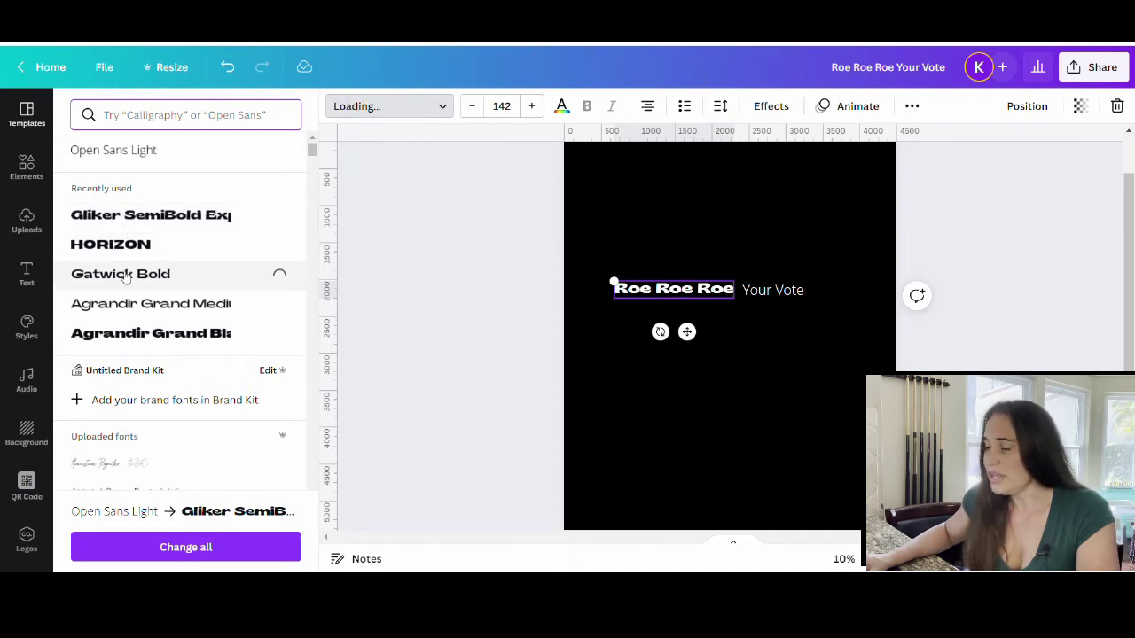
click(171, 337)
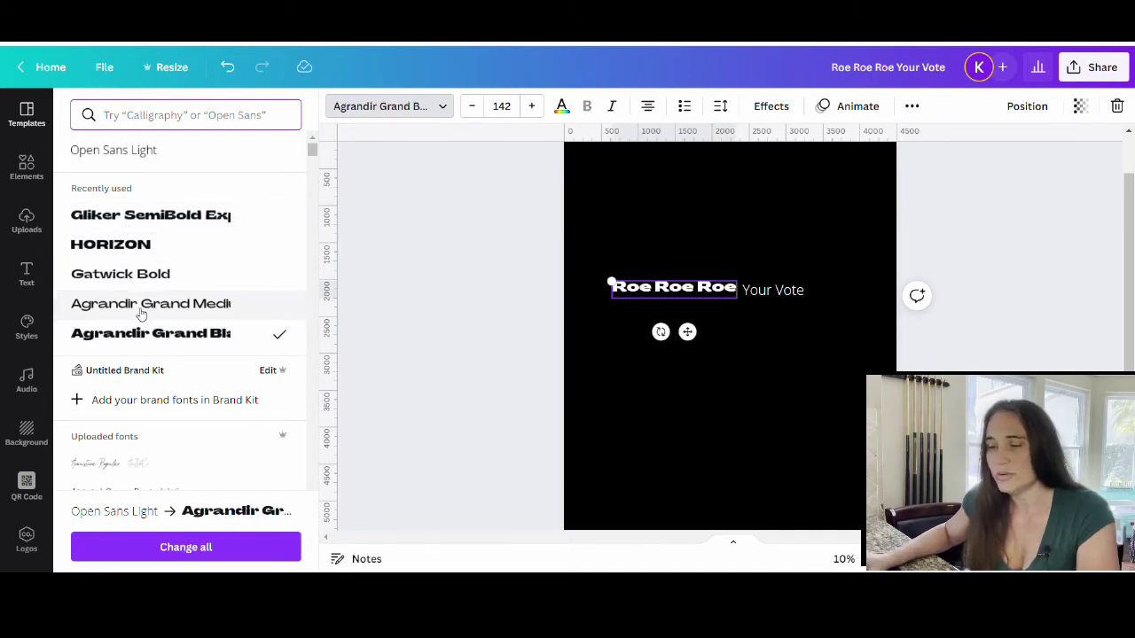
click(141, 307)
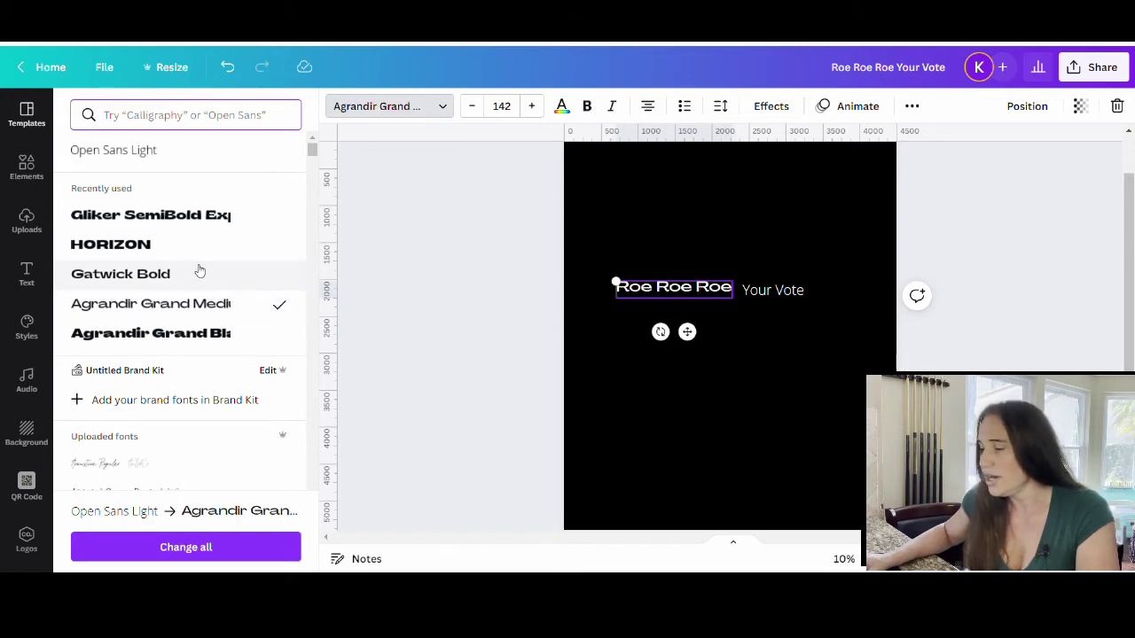
Step: Test Christmas Kindness Regular, then set 'Roe Roe Roe' in Dream to Berich
scroll(203, 257, down, 3)
scroll(213, 316, down, 2)
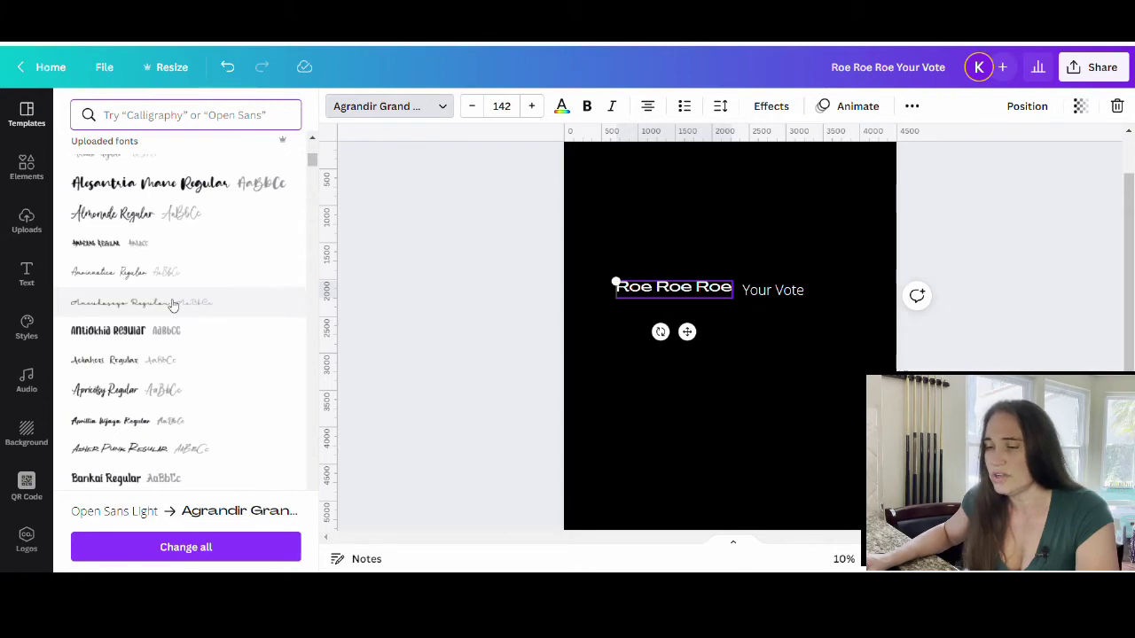
scroll(206, 222, down, 1)
scroll(206, 221, down, 2)
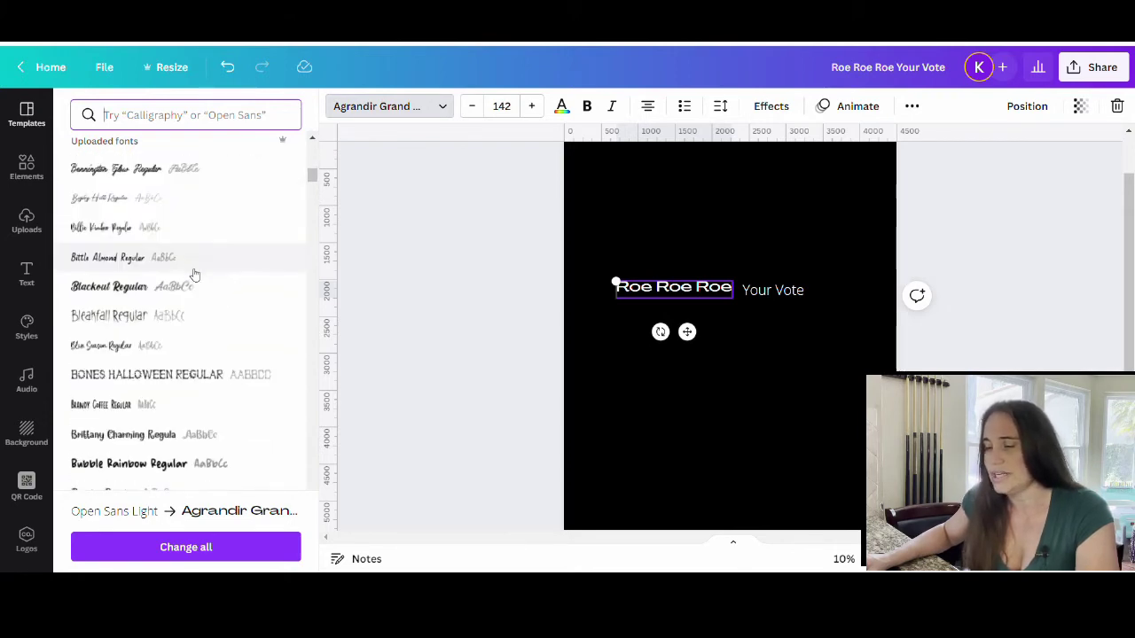
scroll(186, 284, down, 3)
scroll(151, 266, down, 3)
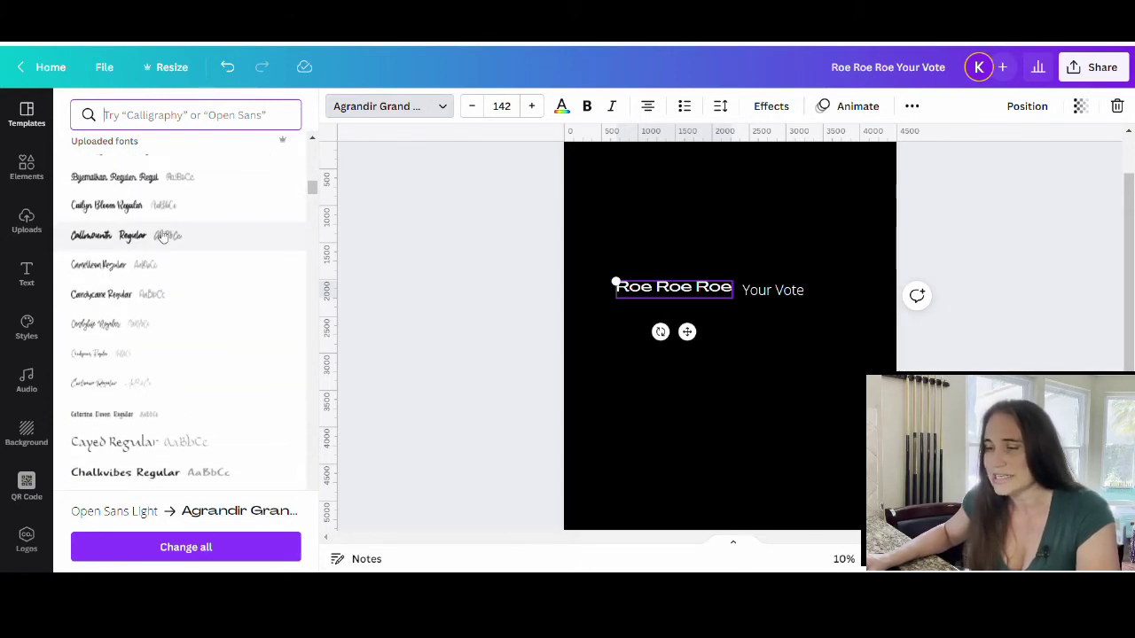
scroll(163, 205, down, 3)
click(157, 330)
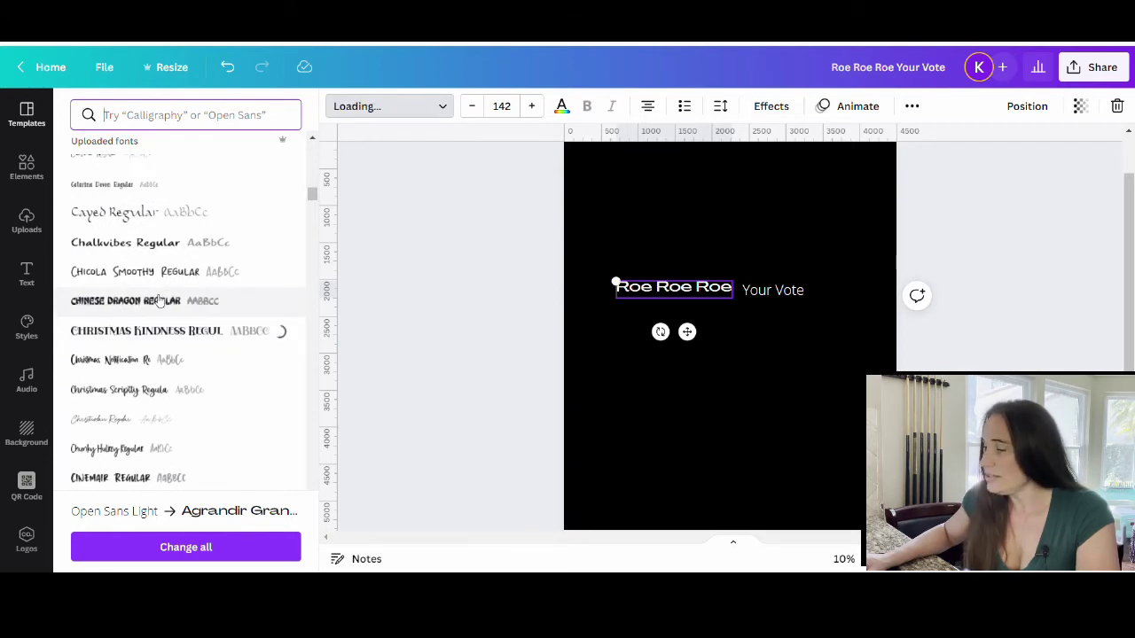
scroll(170, 284, down, 9)
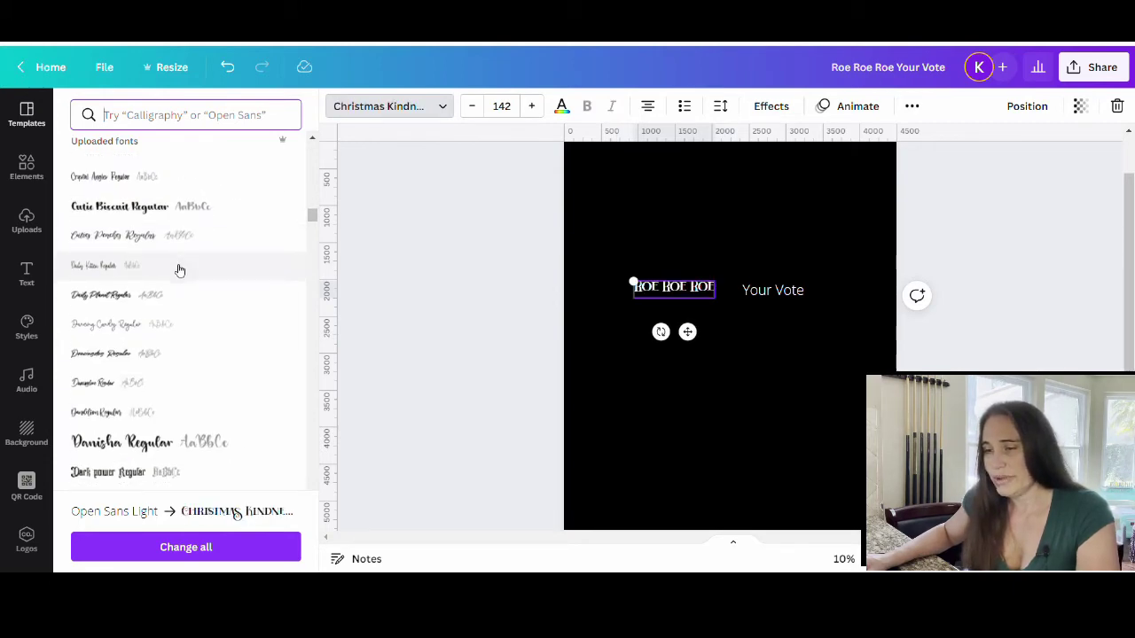
scroll(179, 269, down, 12)
scroll(203, 285, up, 3)
scroll(203, 286, up, 1)
click(198, 349)
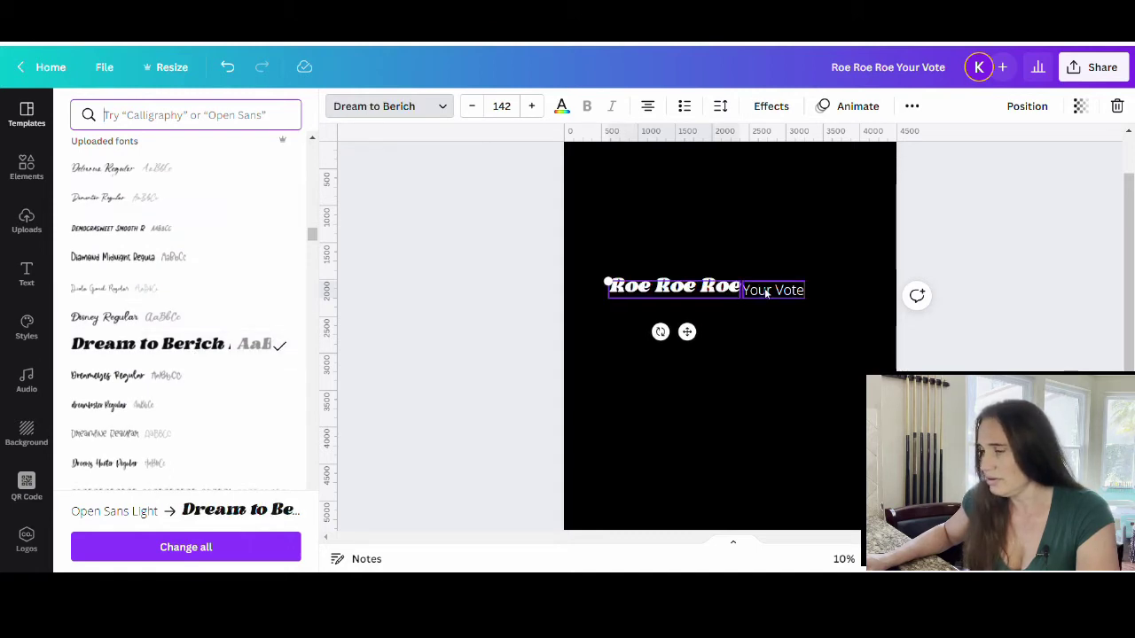
Step: Apply the Dream to Berich font to 'Your Vote' as well
key(Right)
key(shift+End)
click(149, 346)
click(407, 456)
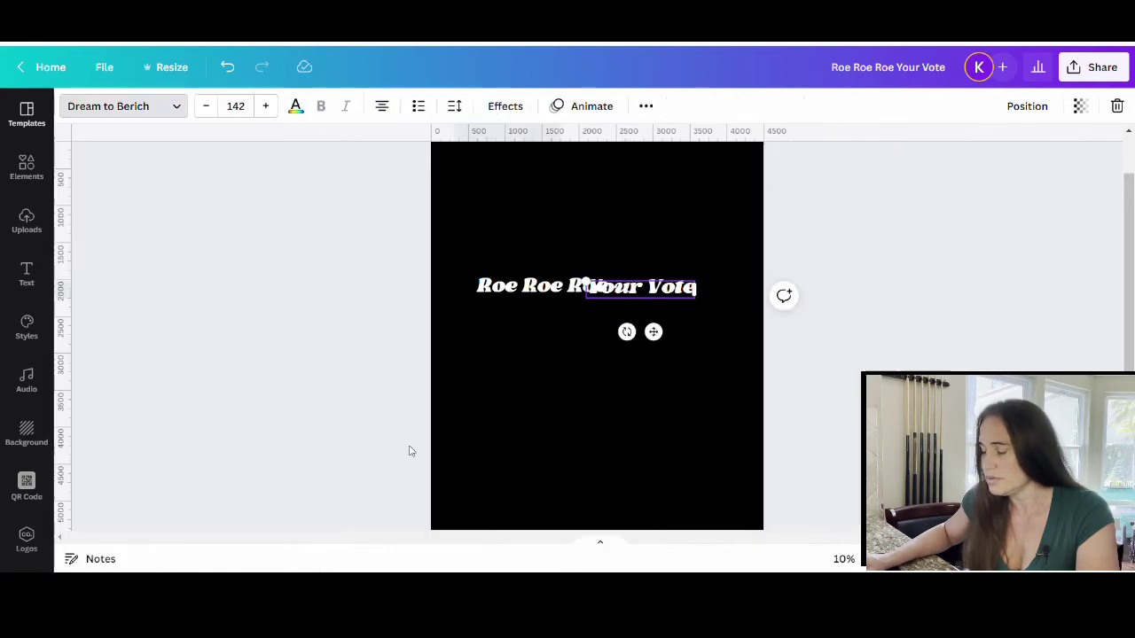
click(703, 290)
click(420, 345)
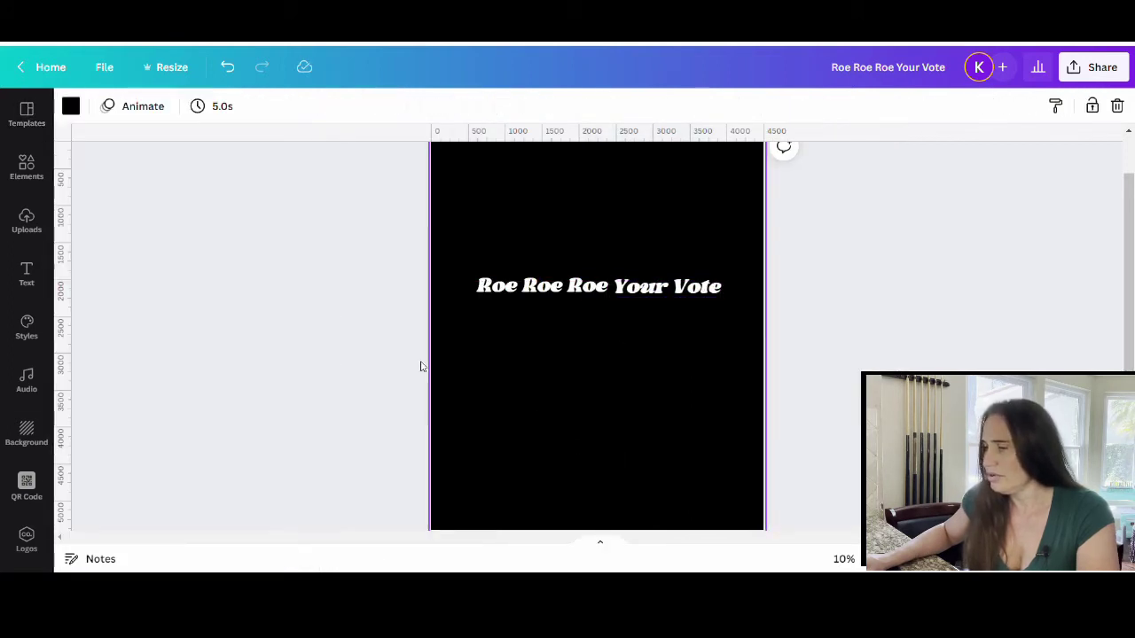
Step: Move 'Roe Roe Roe' up and enlarge it to size 174
scroll(653, 314, up, 1)
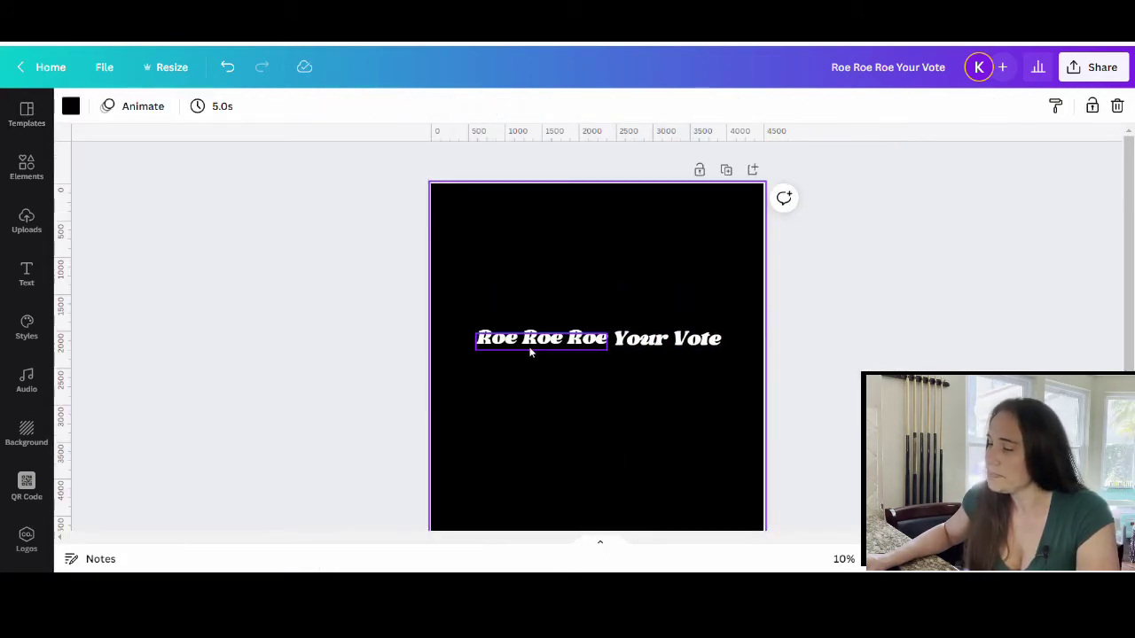
drag(538, 342, 494, 266)
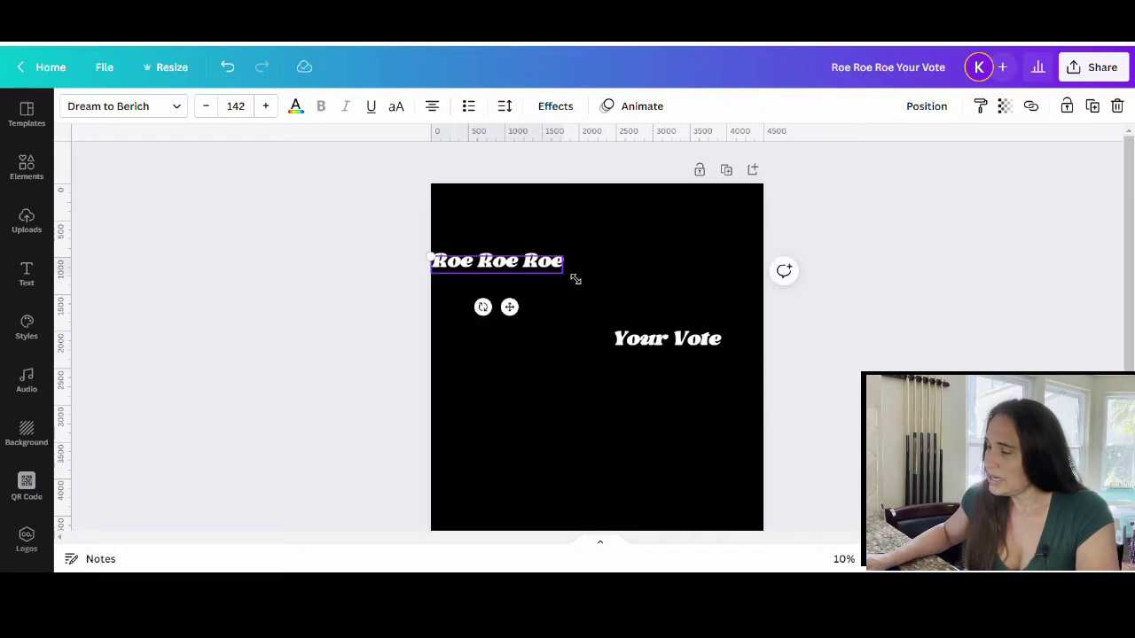
drag(575, 279, 601, 302)
click(519, 360)
drag(553, 265, 568, 263)
Step: Move 'Your Vote' up beside it and size it to 174, in line with 'Roe Roe Roe'
click(678, 346)
drag(677, 345, 677, 266)
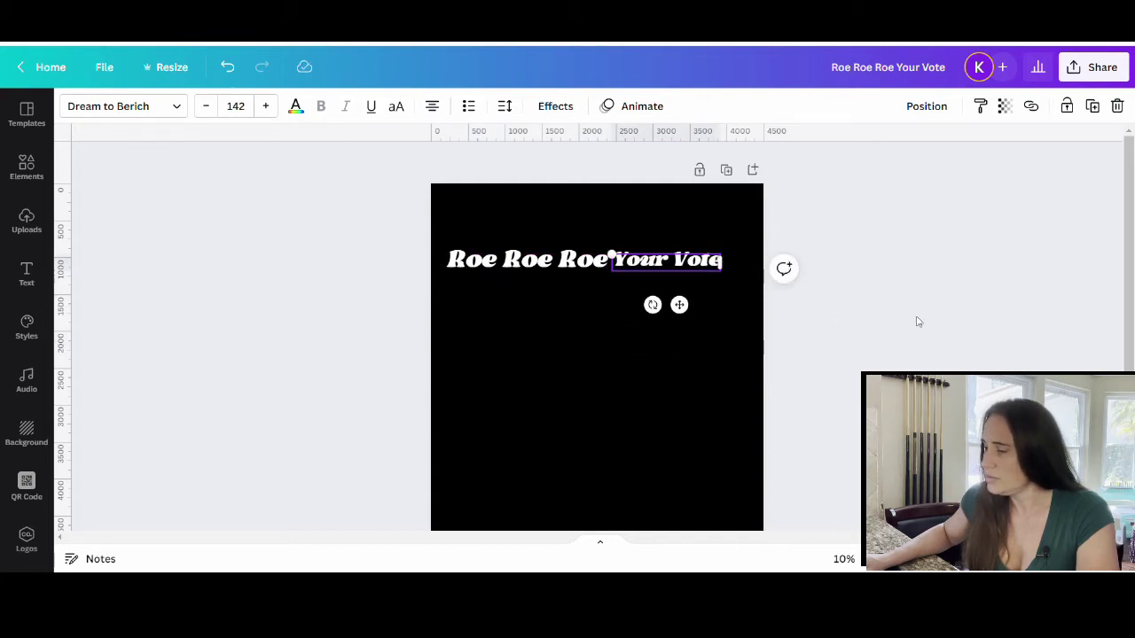
drag(732, 284, 753, 303)
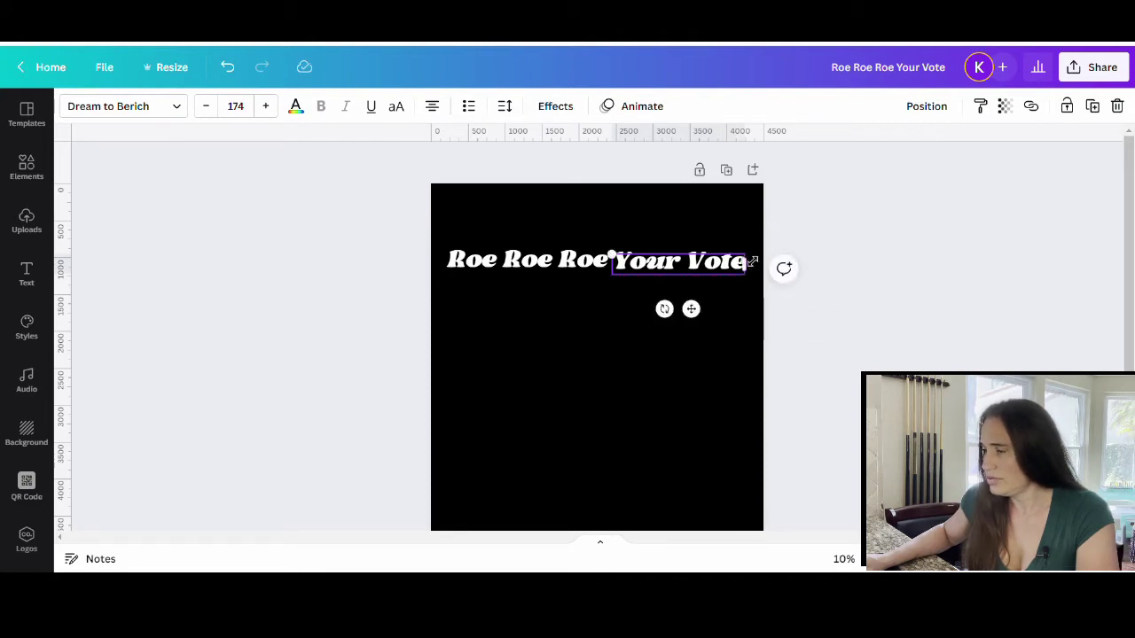
mouse_move(754, 261)
mouse_down()
mouse_move(769, 255)
mouse_move(756, 259)
mouse_up()
click(667, 350)
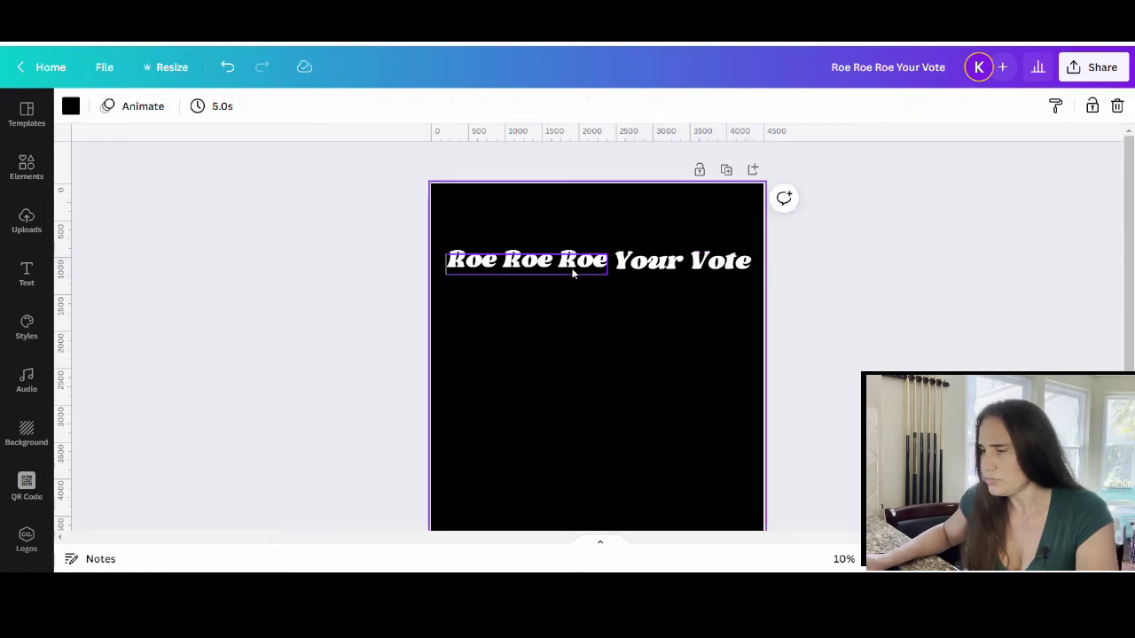
click(572, 267)
click(705, 266)
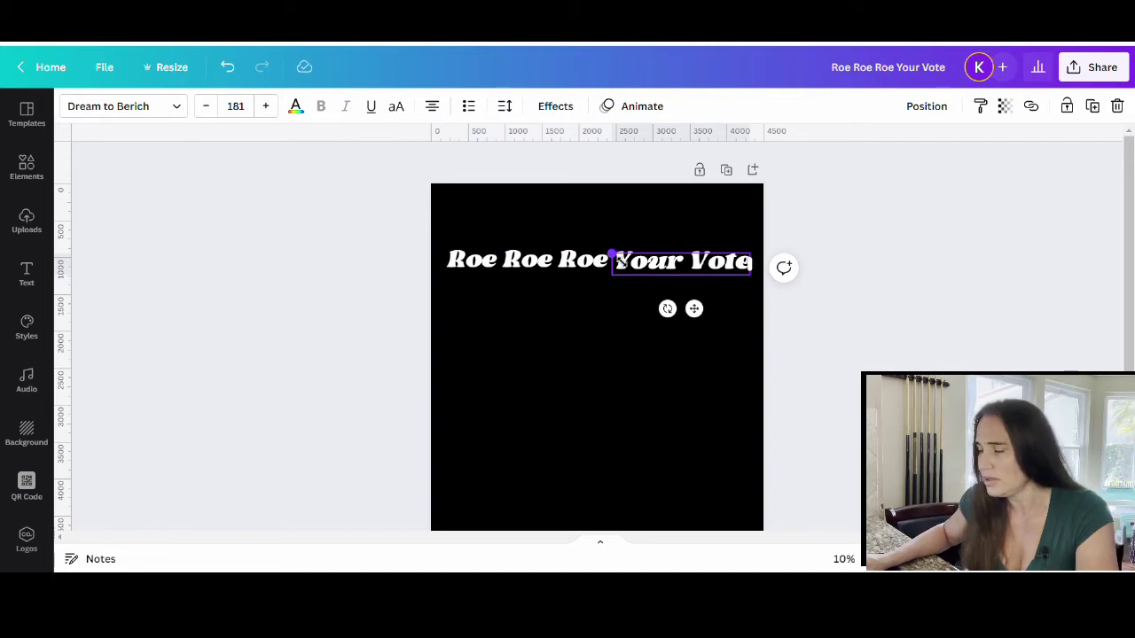
drag(620, 258, 657, 269)
click(542, 346)
click(658, 270)
click(576, 409)
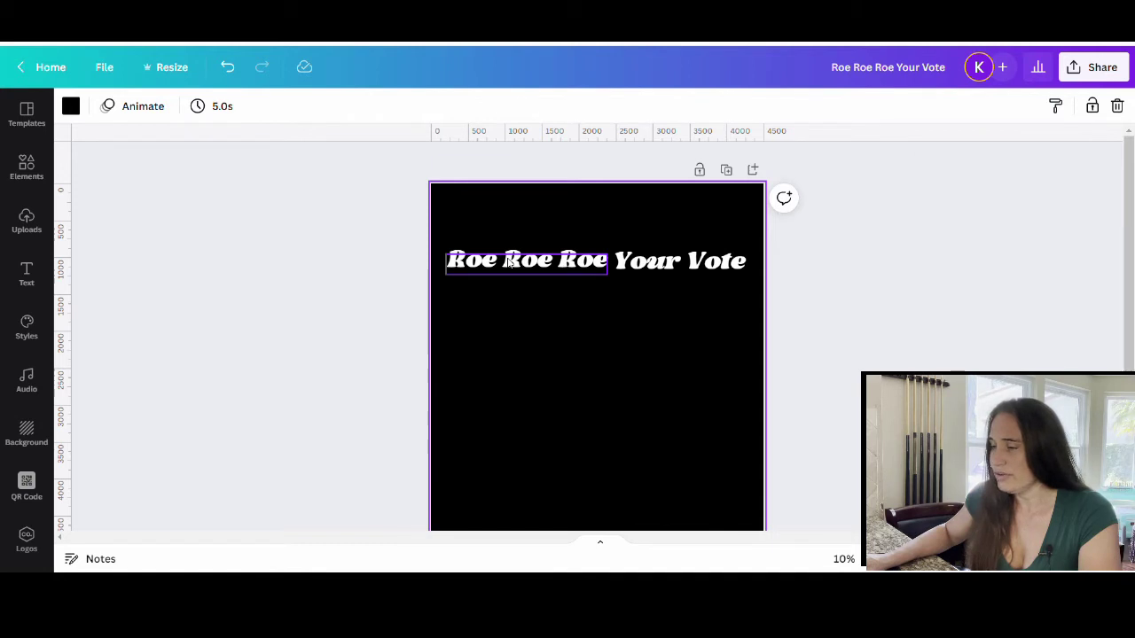
Step: Bend 'Roe Roe Roe' into an upward arc with a positive Curve value
click(510, 261)
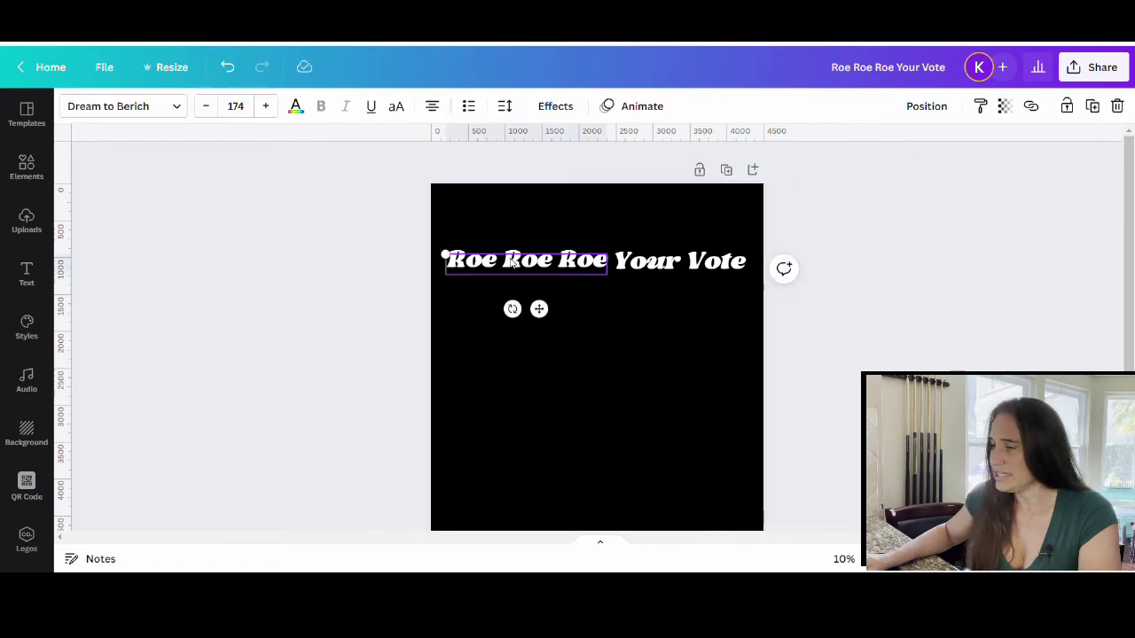
click(552, 105)
scroll(137, 434, down, 1)
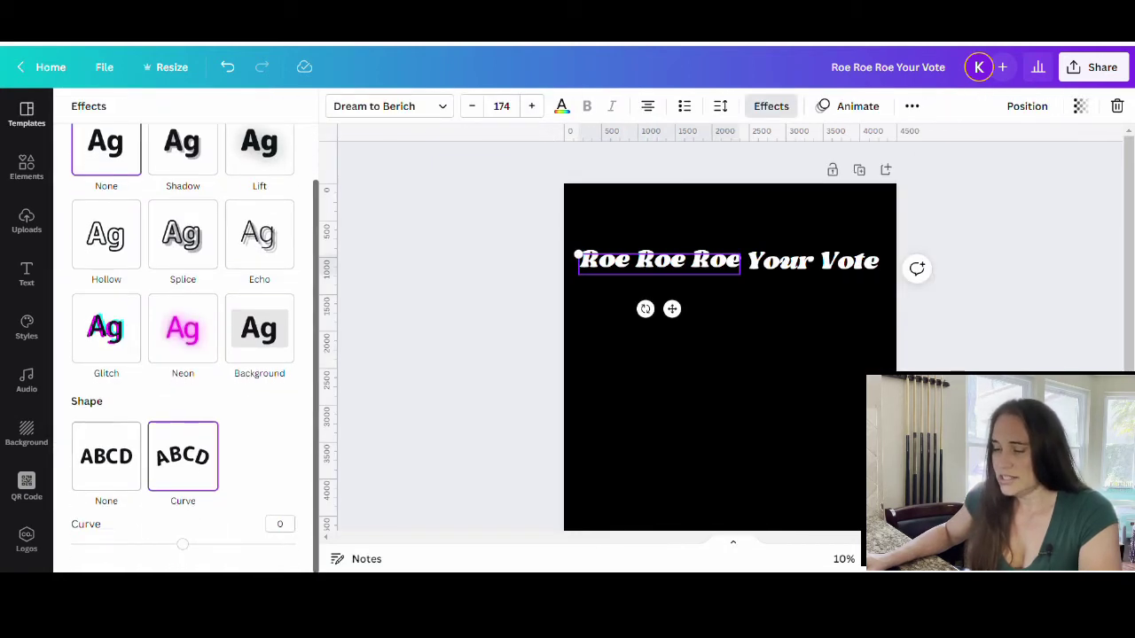
drag(188, 552, 218, 567)
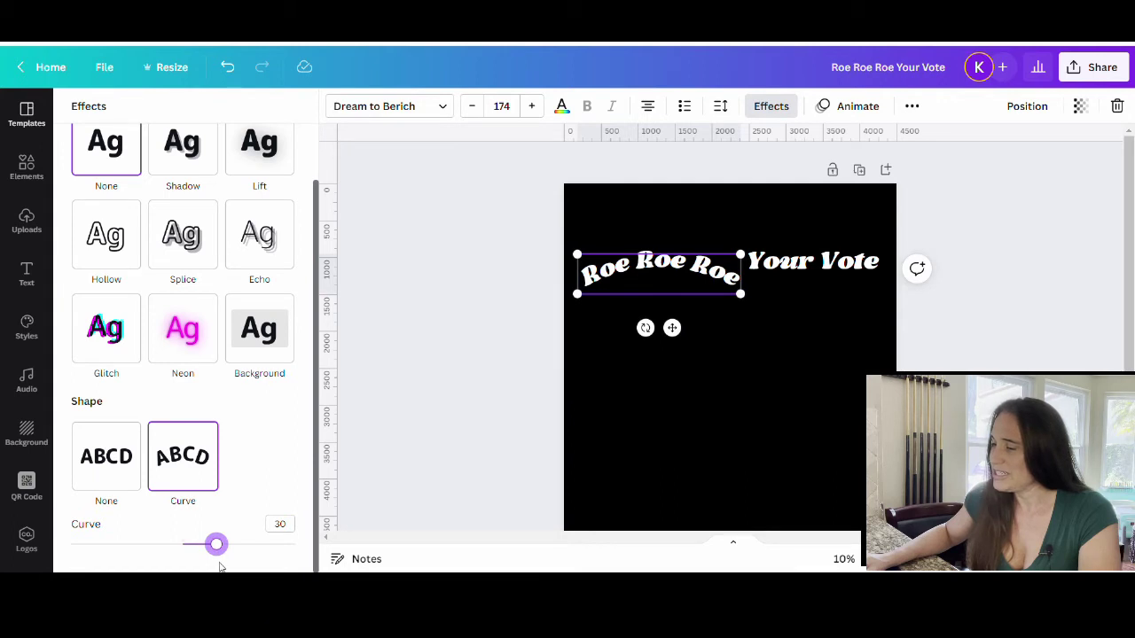
Step: Give 'Your Vote' a slight negative curve and move it down to join 'Roe Roe Roe'
click(800, 270)
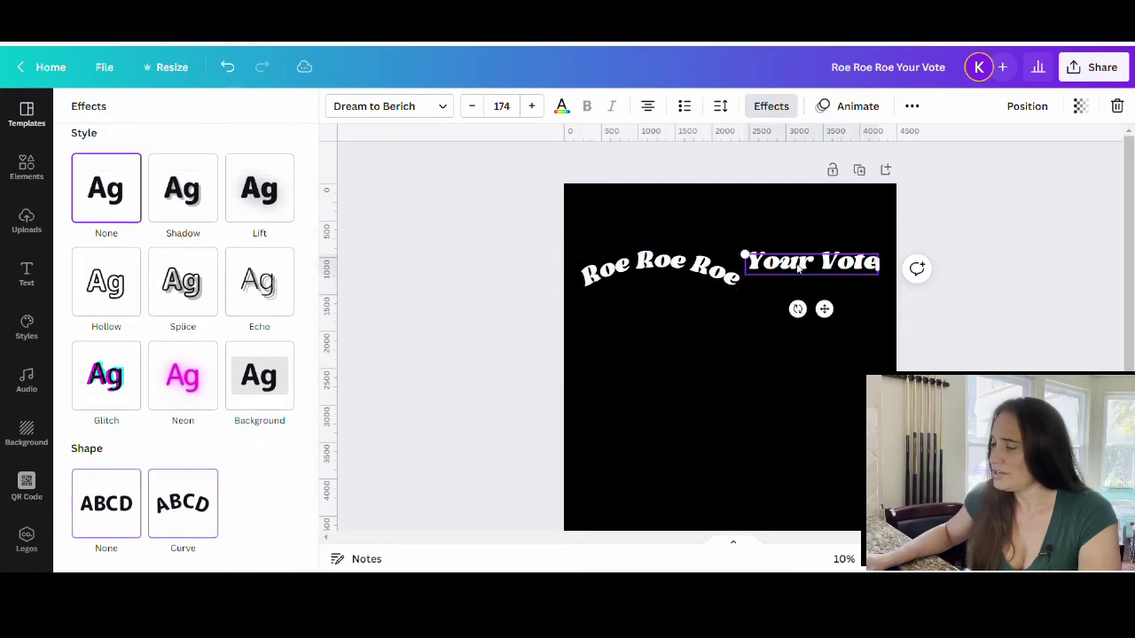
click(196, 502)
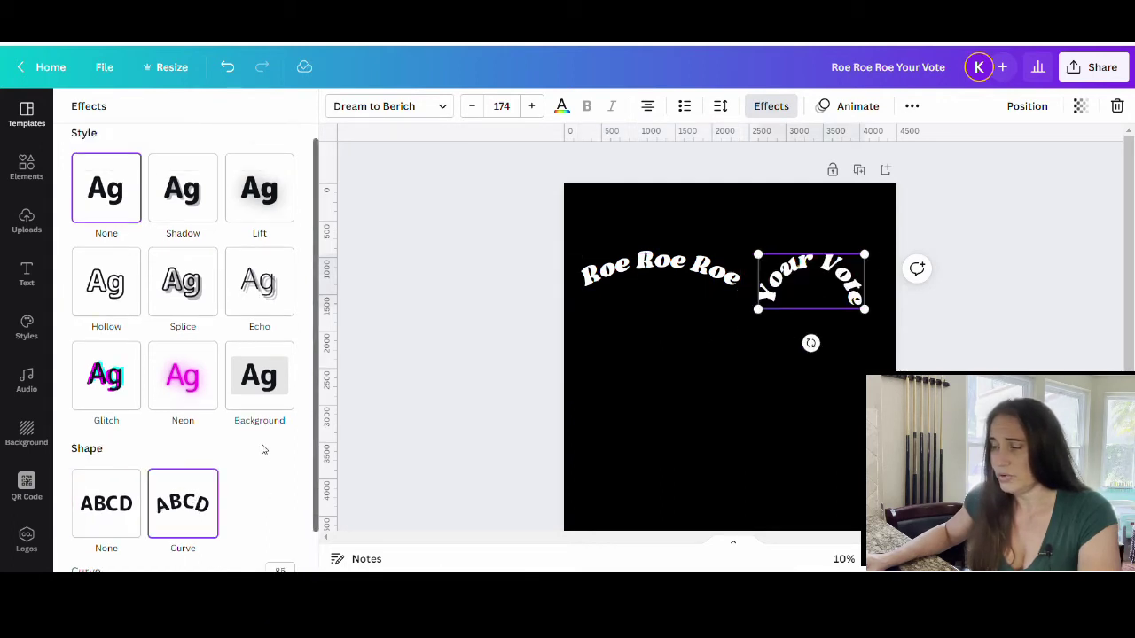
scroll(260, 446, down, 1)
click(280, 545)
drag(281, 555, 154, 559)
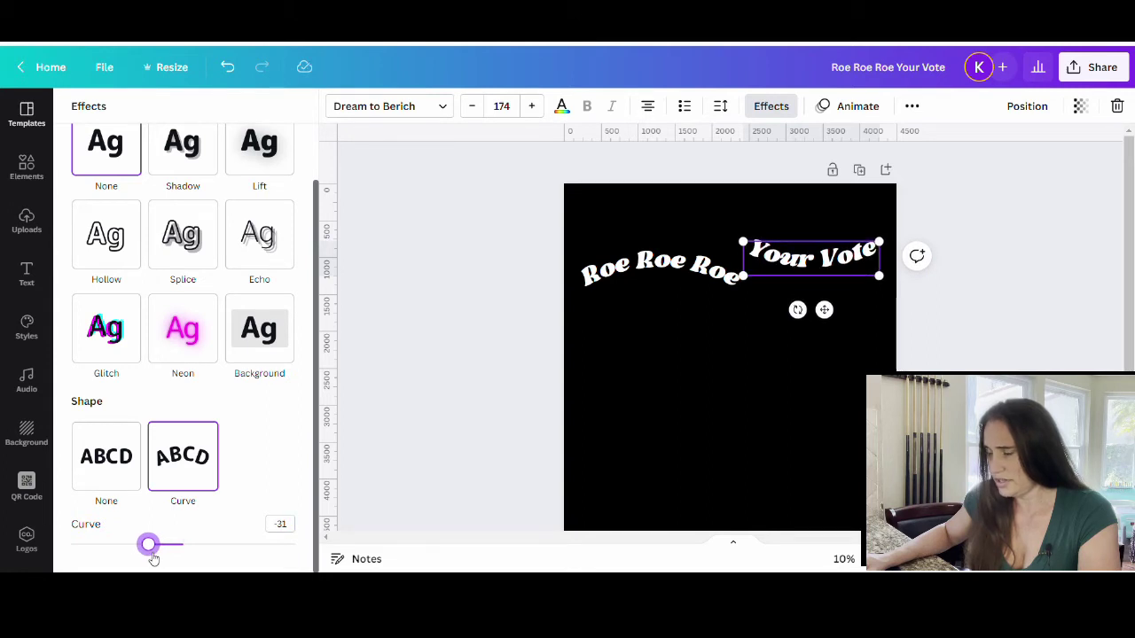
click(756, 259)
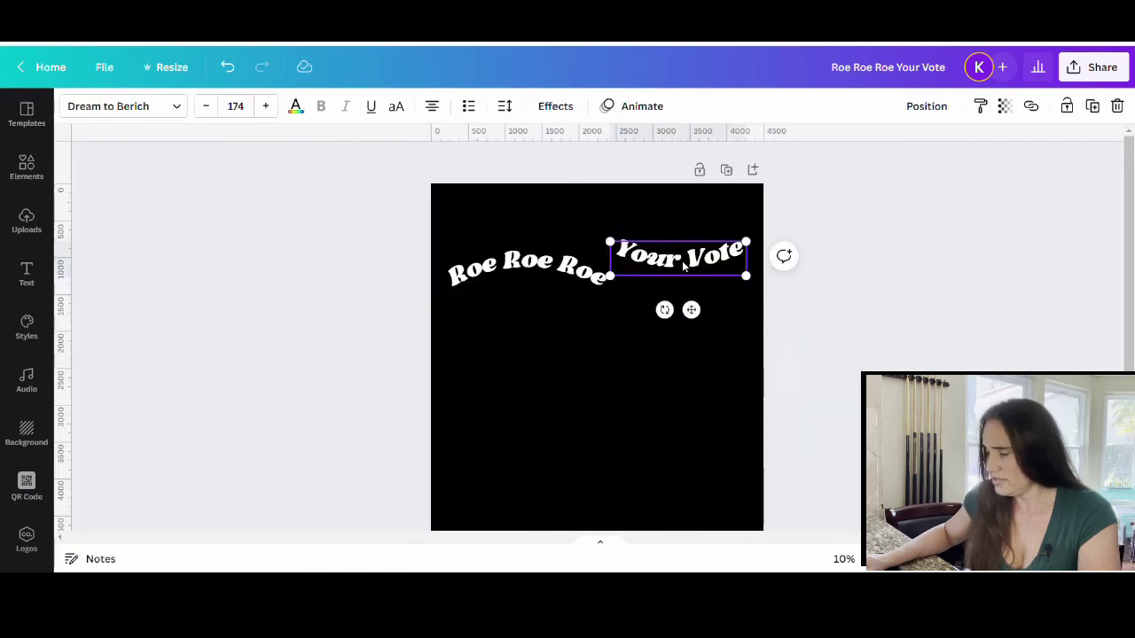
drag(683, 264, 679, 306)
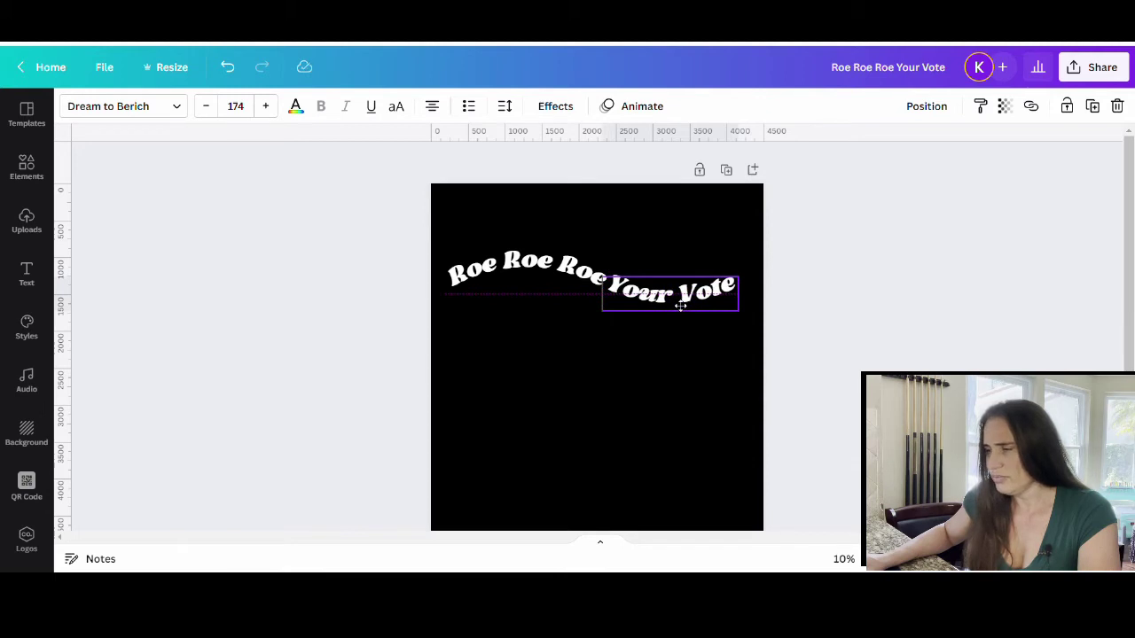
click(541, 427)
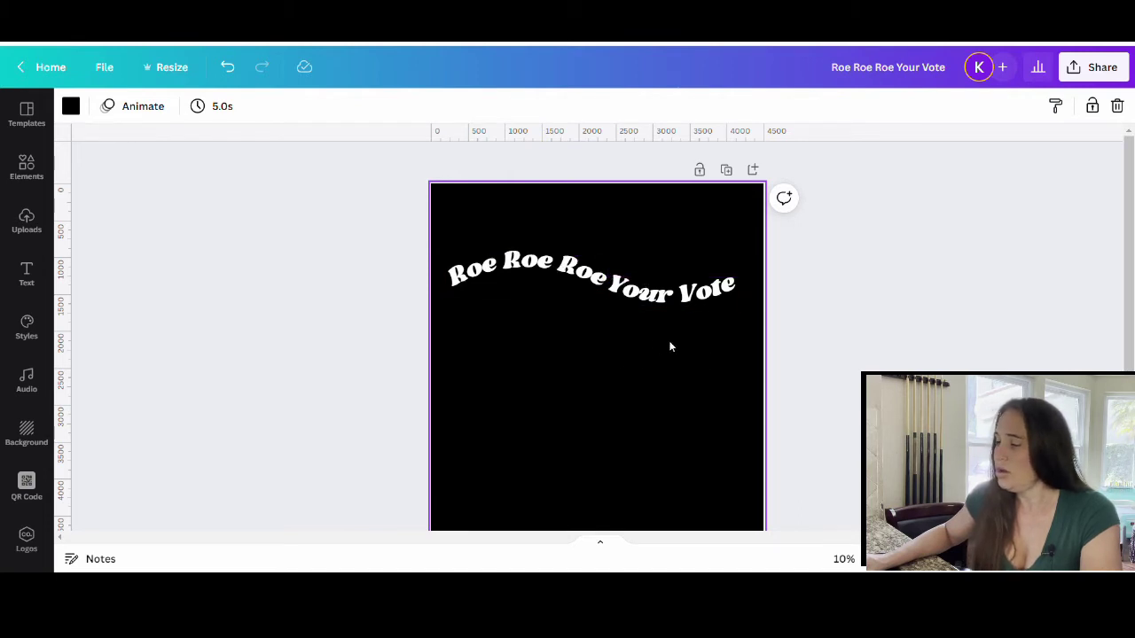
Step: Group both curved text pieces and drag the group up to the top centre of the page
drag(594, 345, 502, 223)
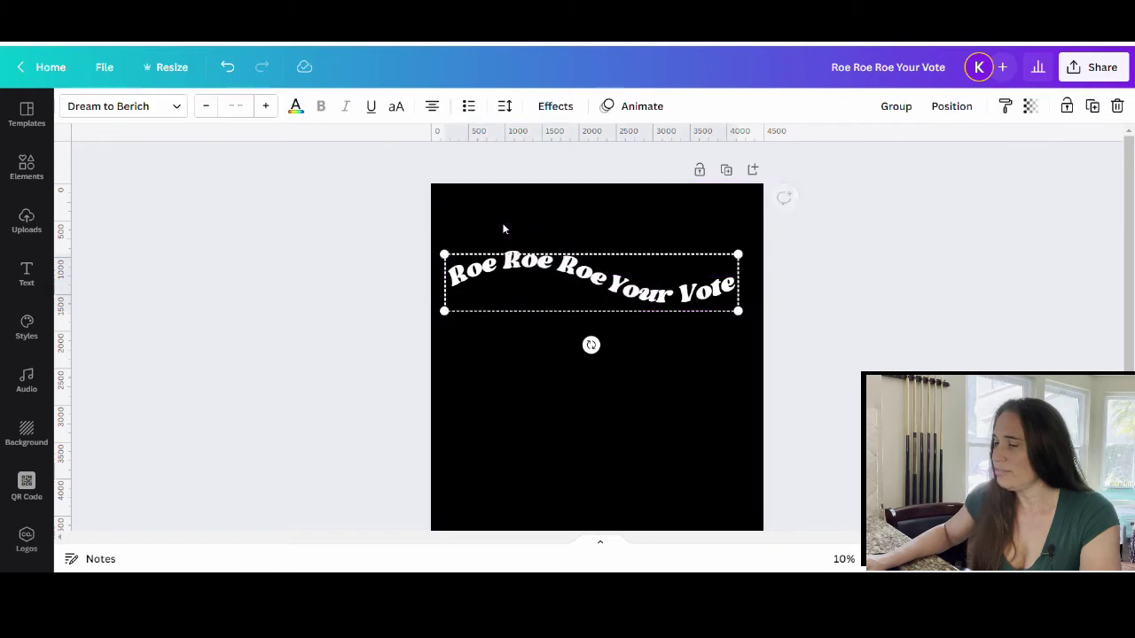
click(901, 106)
click(586, 457)
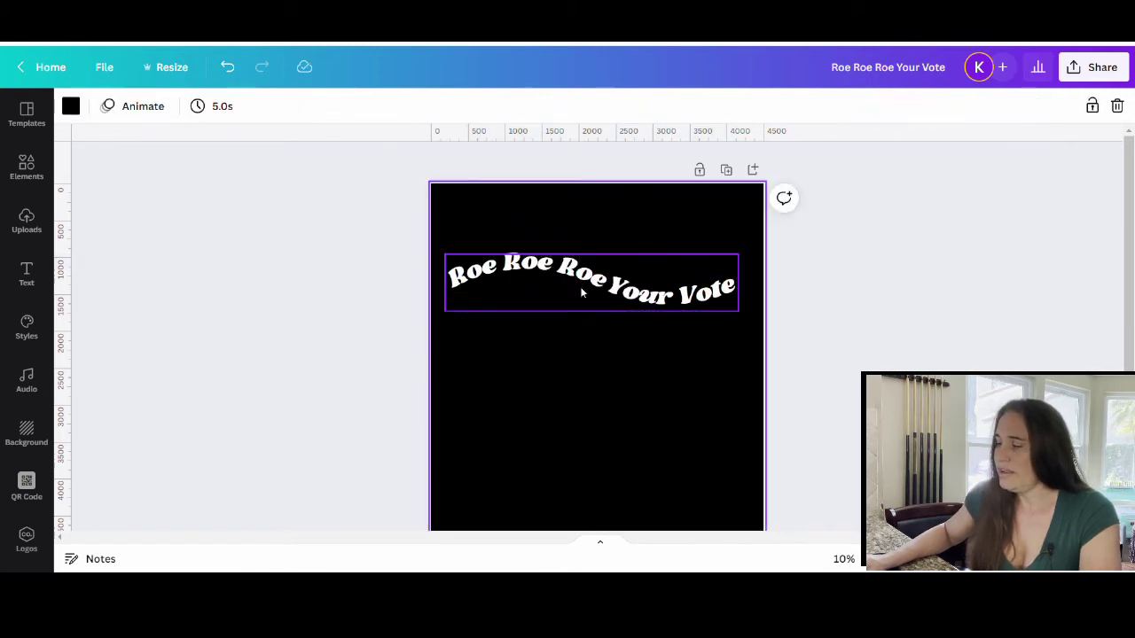
drag(579, 290, 586, 234)
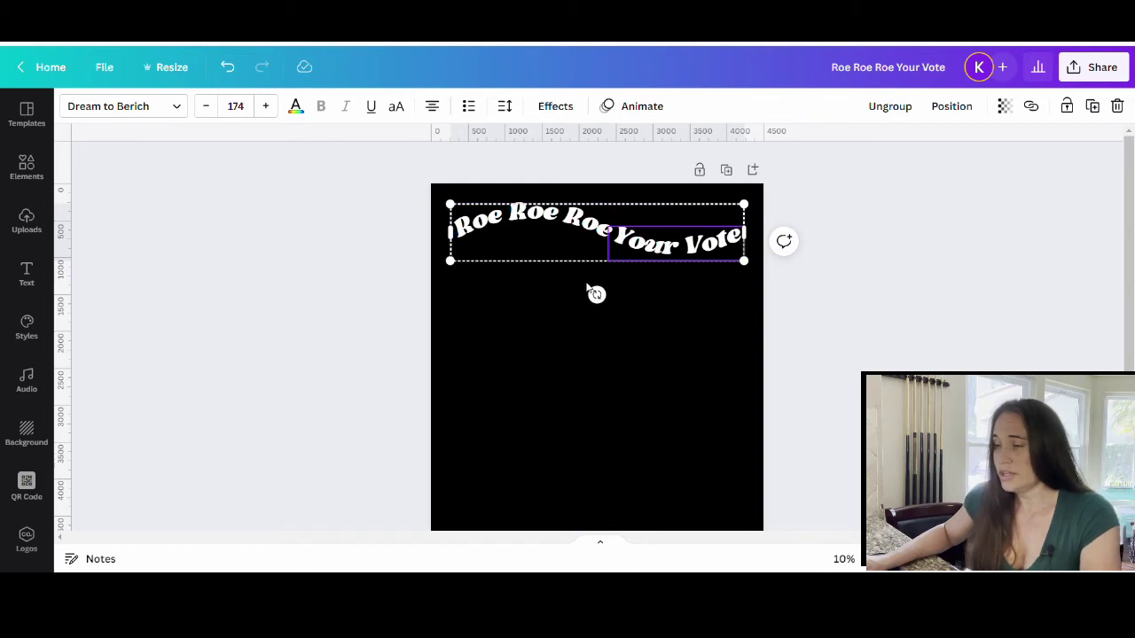
Step: Duplicate the wavy line with Ctrl+D, placing each copy just below to stack rows down the page
key(ctrl+d)
drag(606, 238, 608, 257)
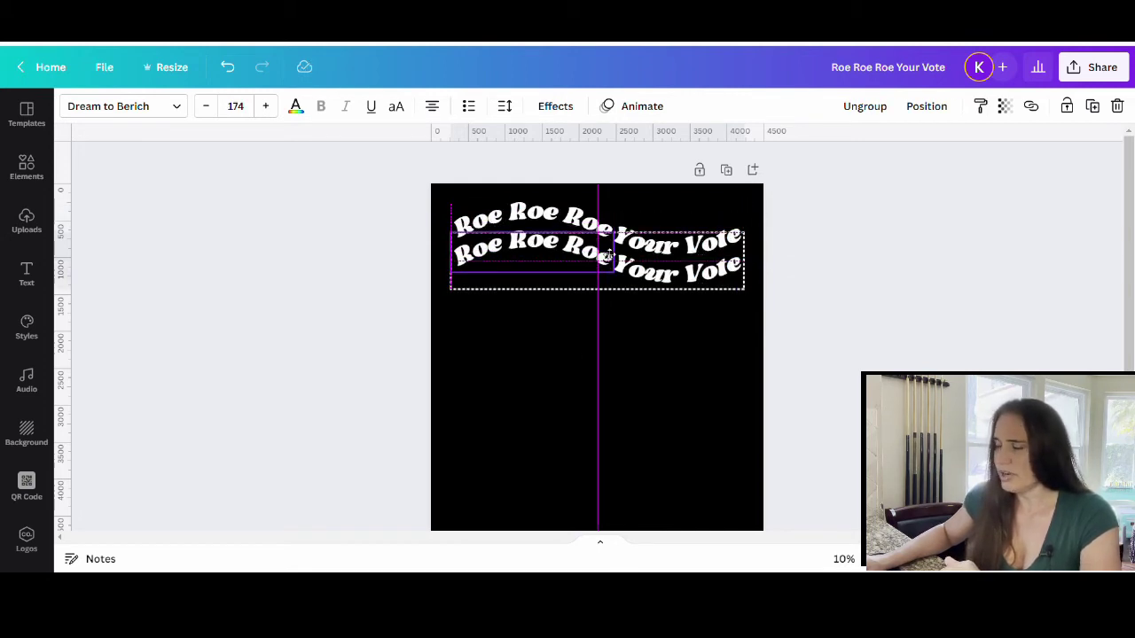
drag(608, 256, 606, 254)
key(ctrl+d)
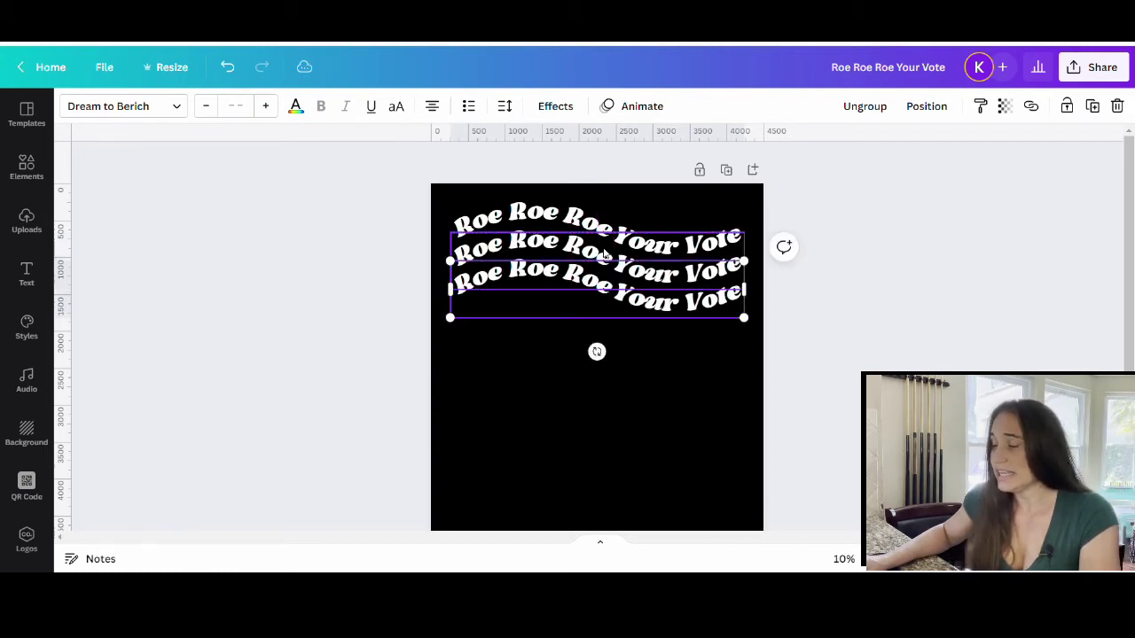
key(ctrl+d)
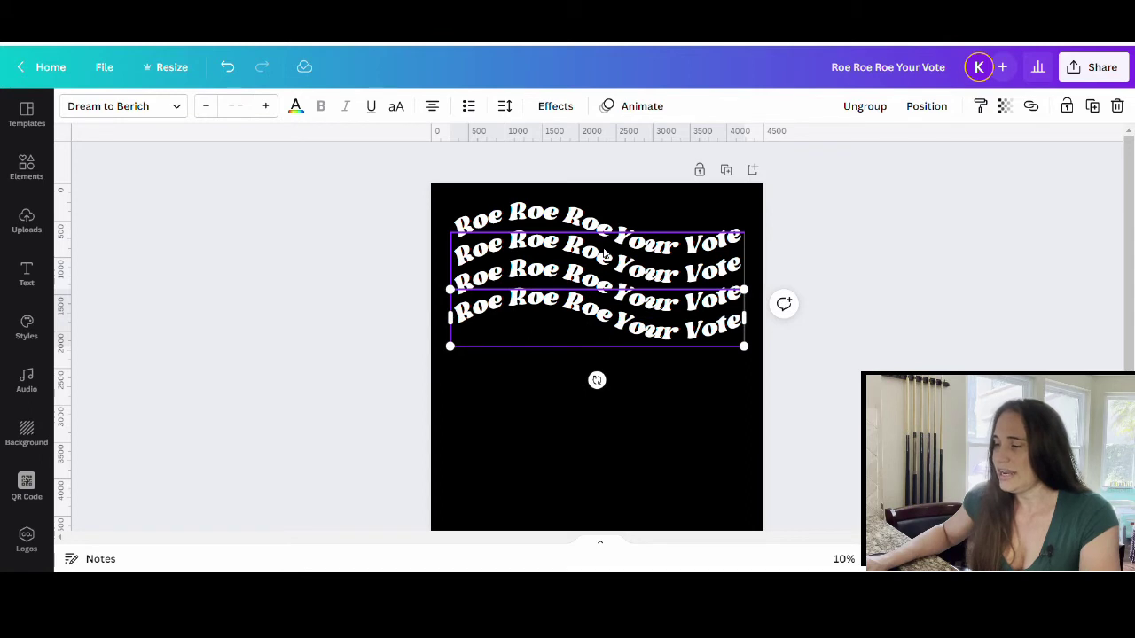
key(ctrl+d)
key(ctrl+d)
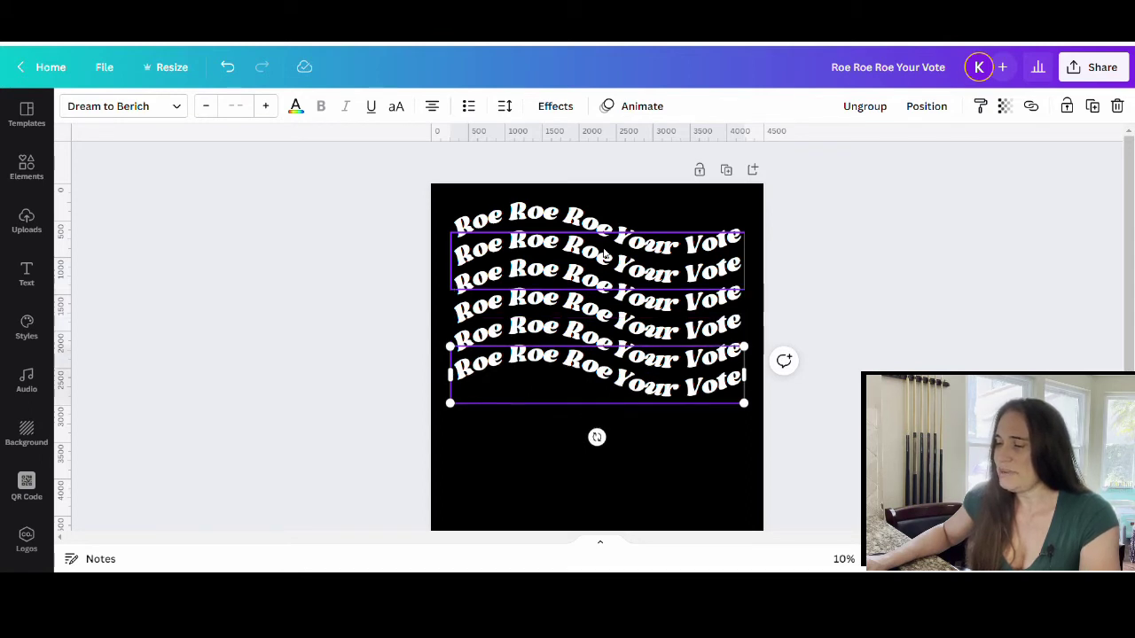
key(ctrl+d)
key(ctrl+d)
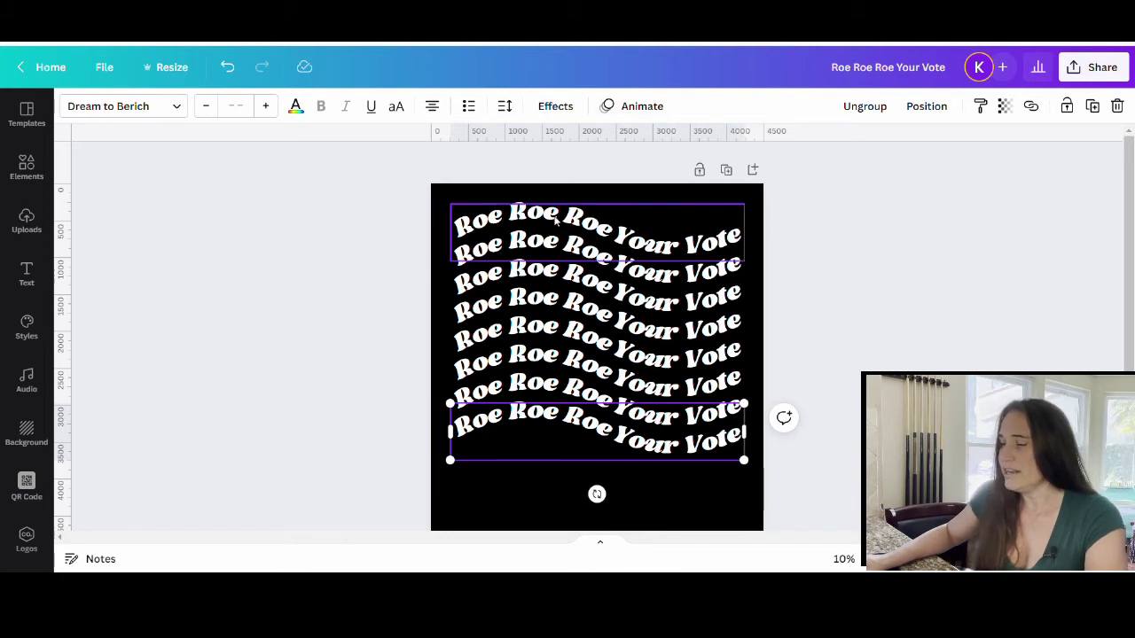
click(975, 343)
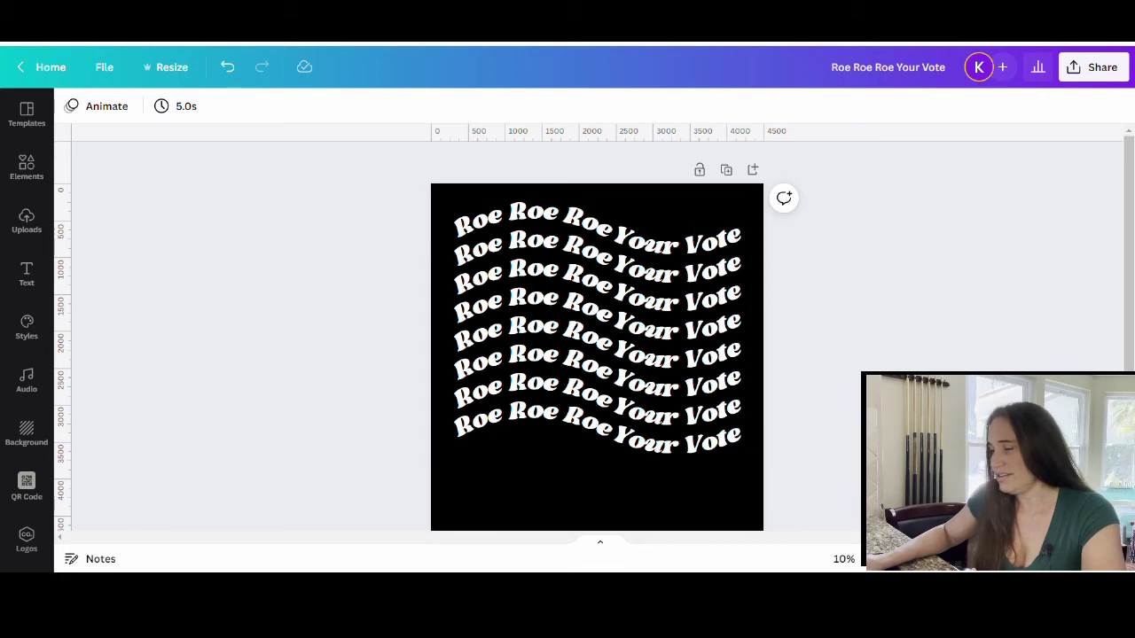
Step: Colour both 'Your Vote' and 'Roe Roe Roe' in the fifth row red
click(618, 346)
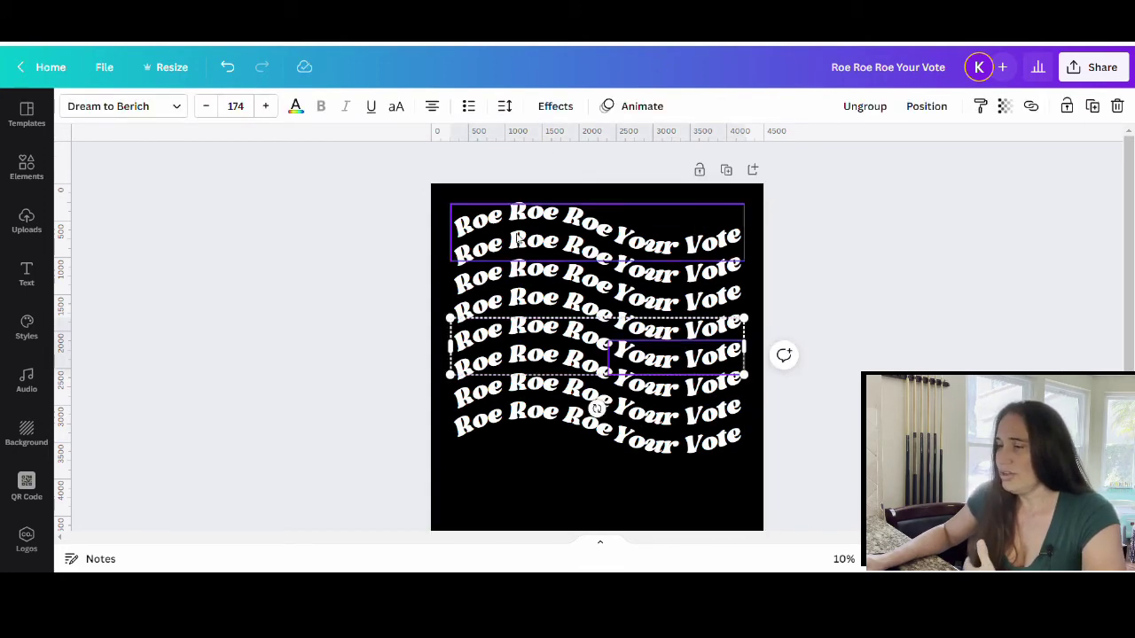
click(295, 107)
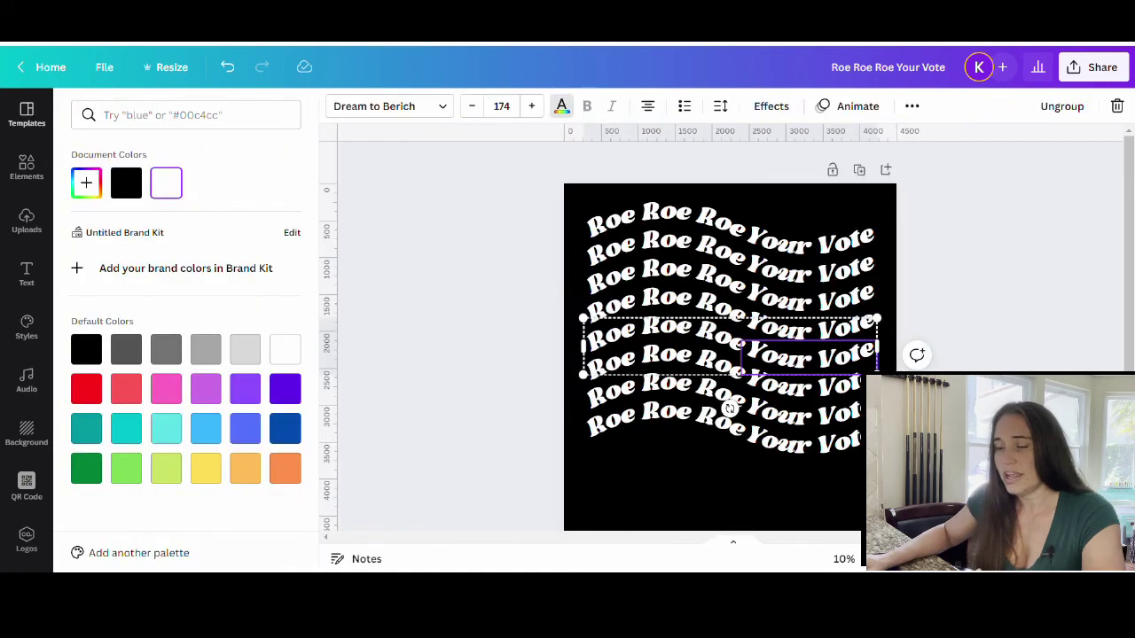
click(89, 390)
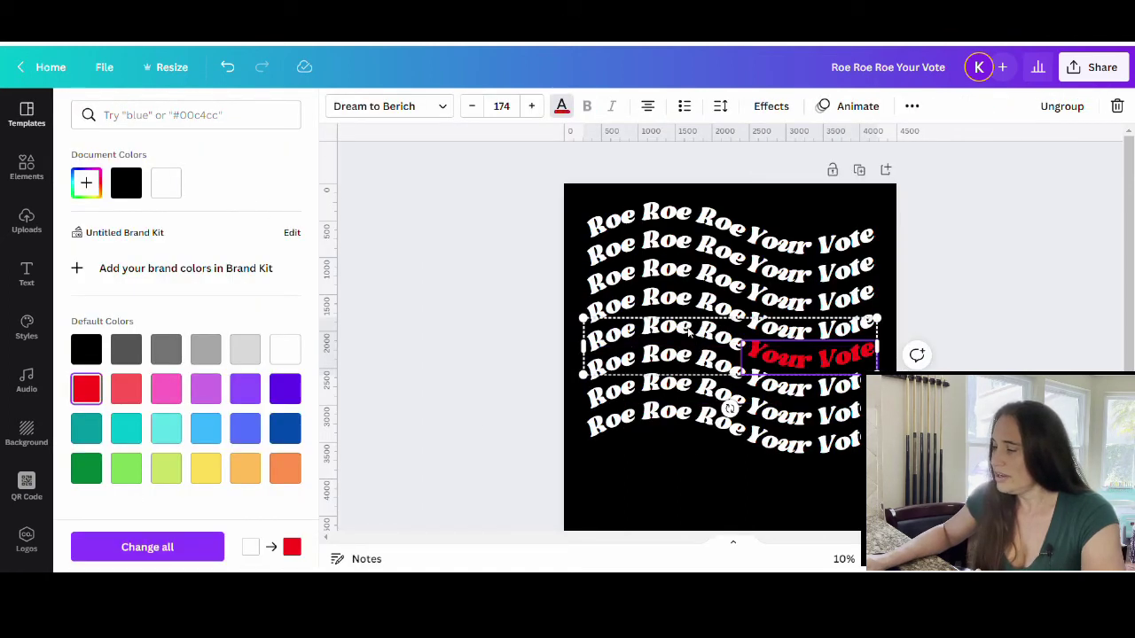
drag(690, 333, 558, 306)
click(86, 388)
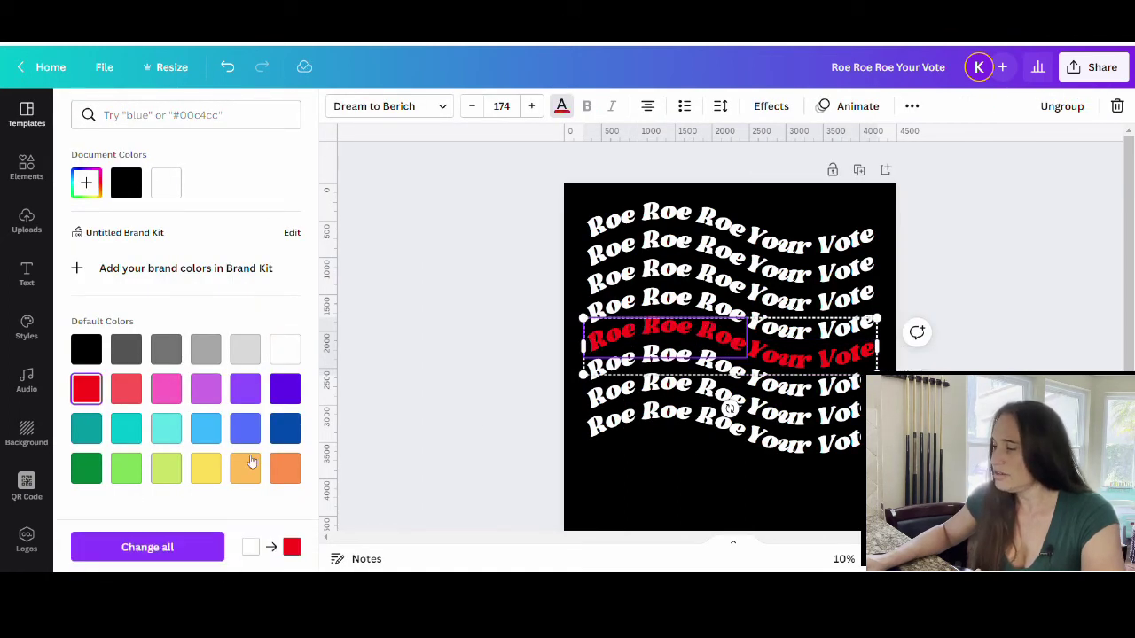
key(Escape)
key(Escape)
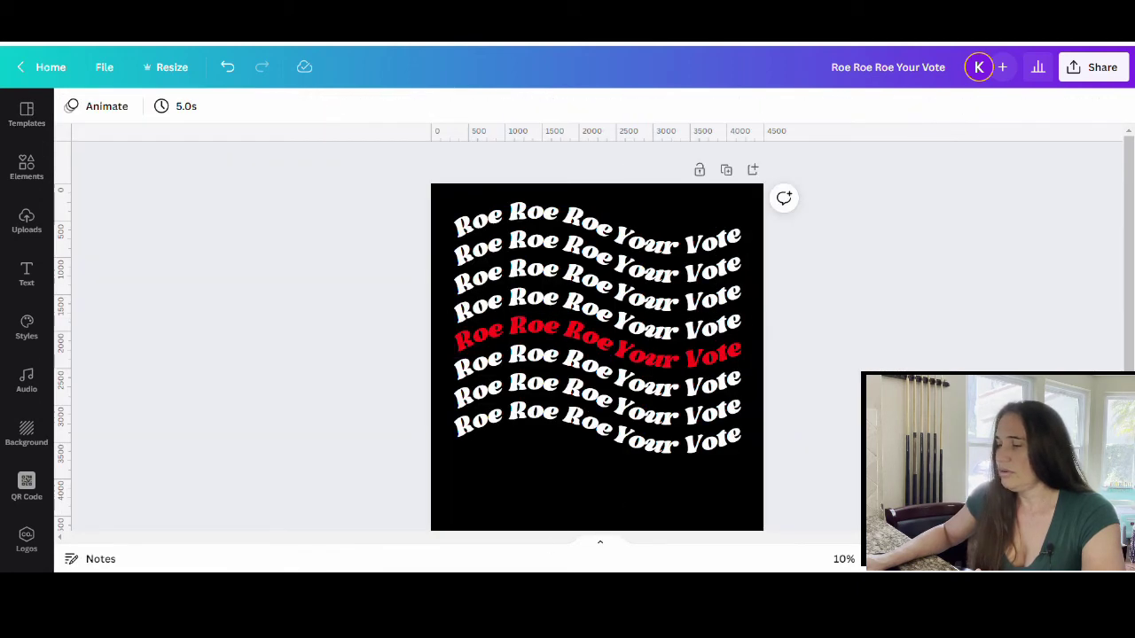
Step: Make the third row's 'Roe Roe Roe' and 'Your Vote' blue
click(606, 282)
click(296, 107)
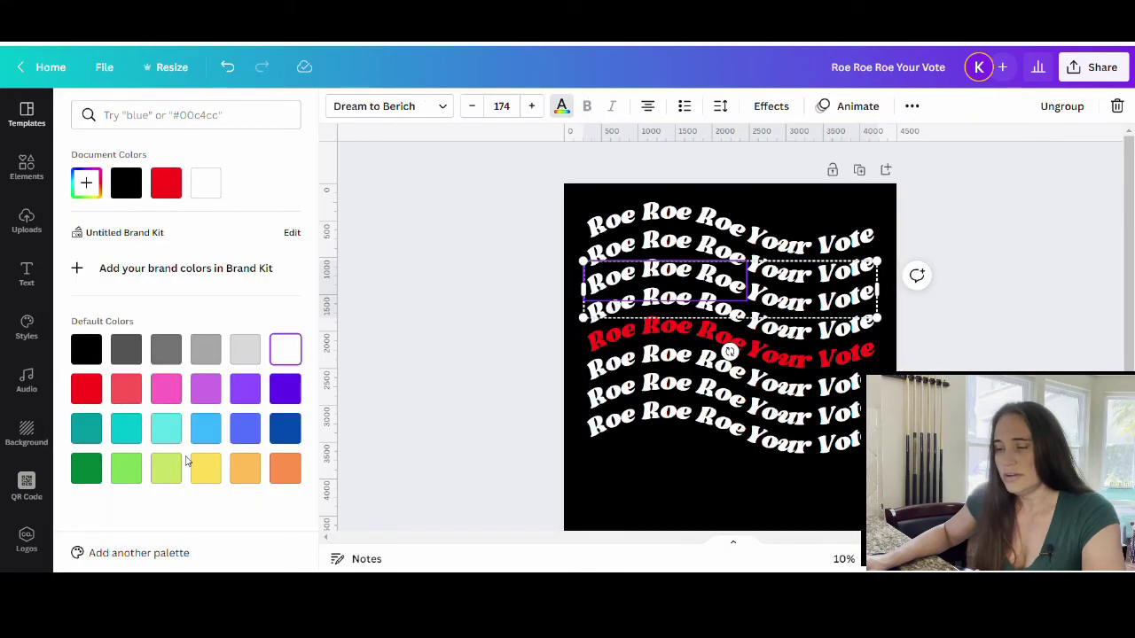
click(248, 430)
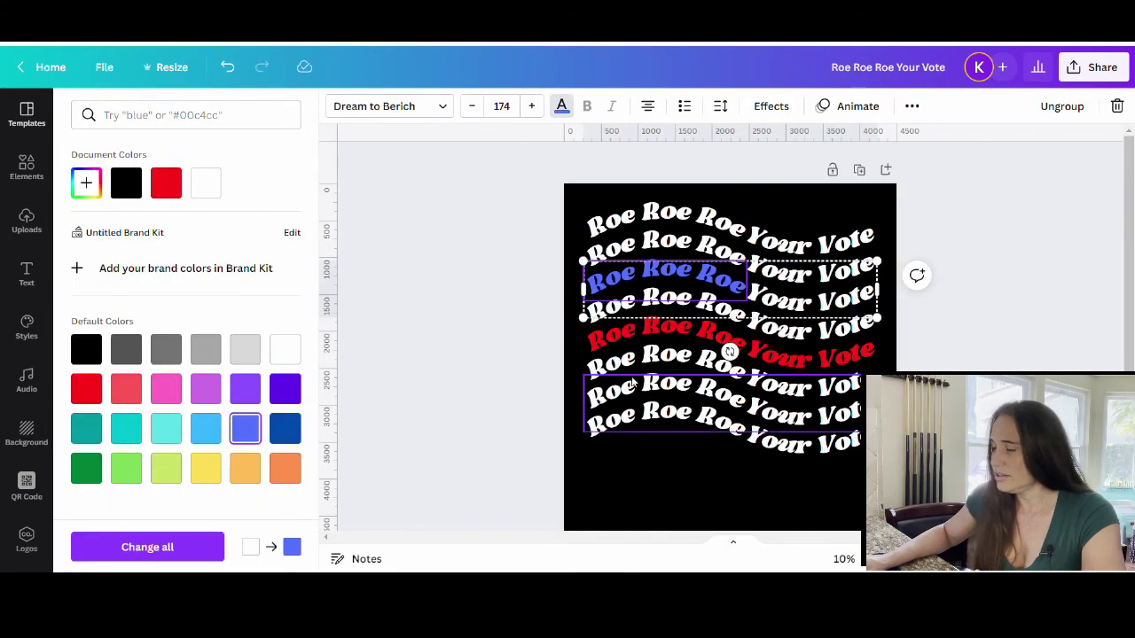
click(820, 302)
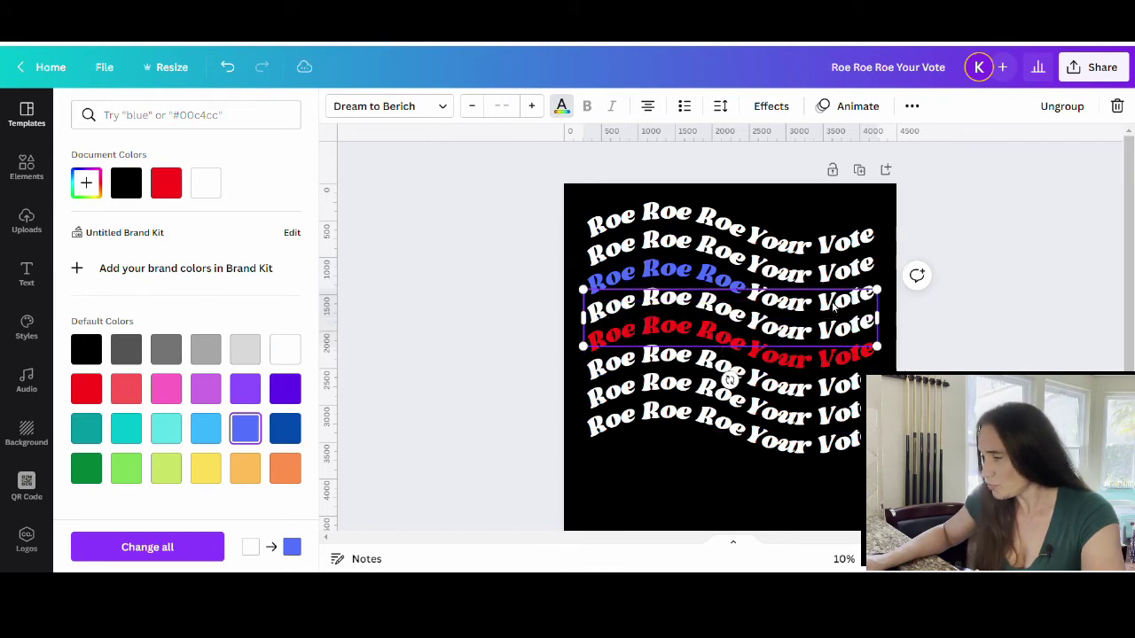
click(855, 293)
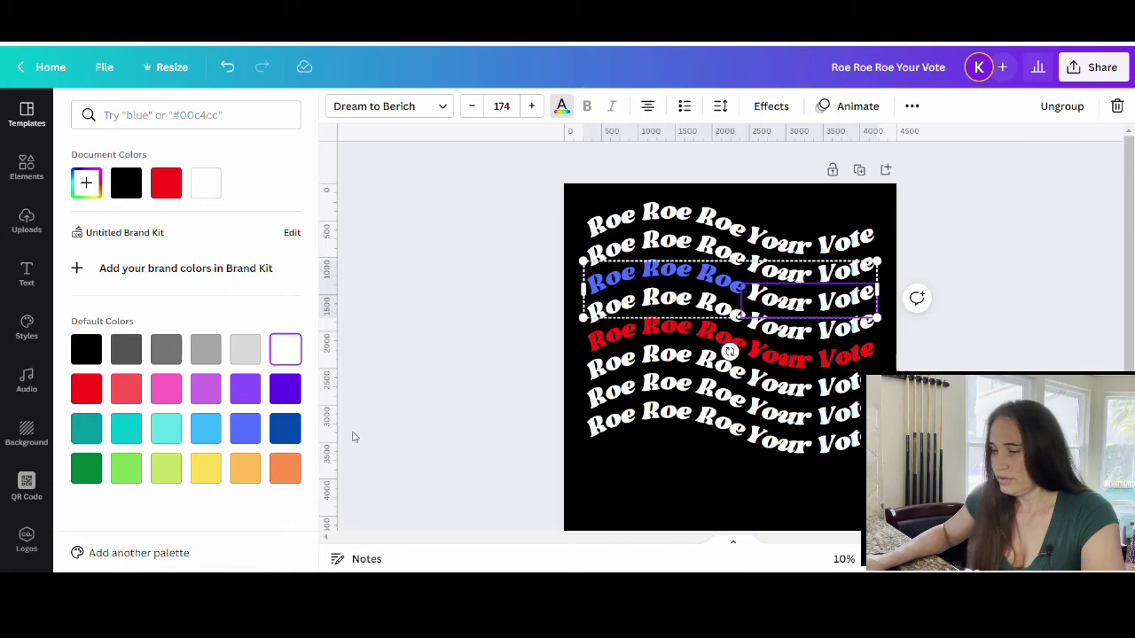
click(245, 429)
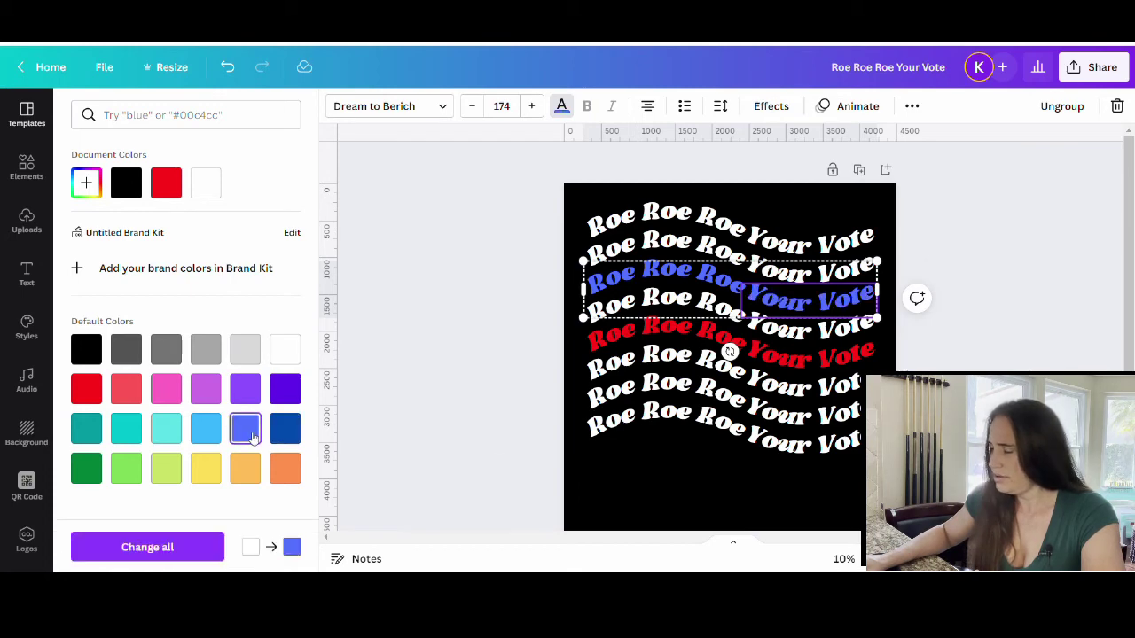
click(401, 352)
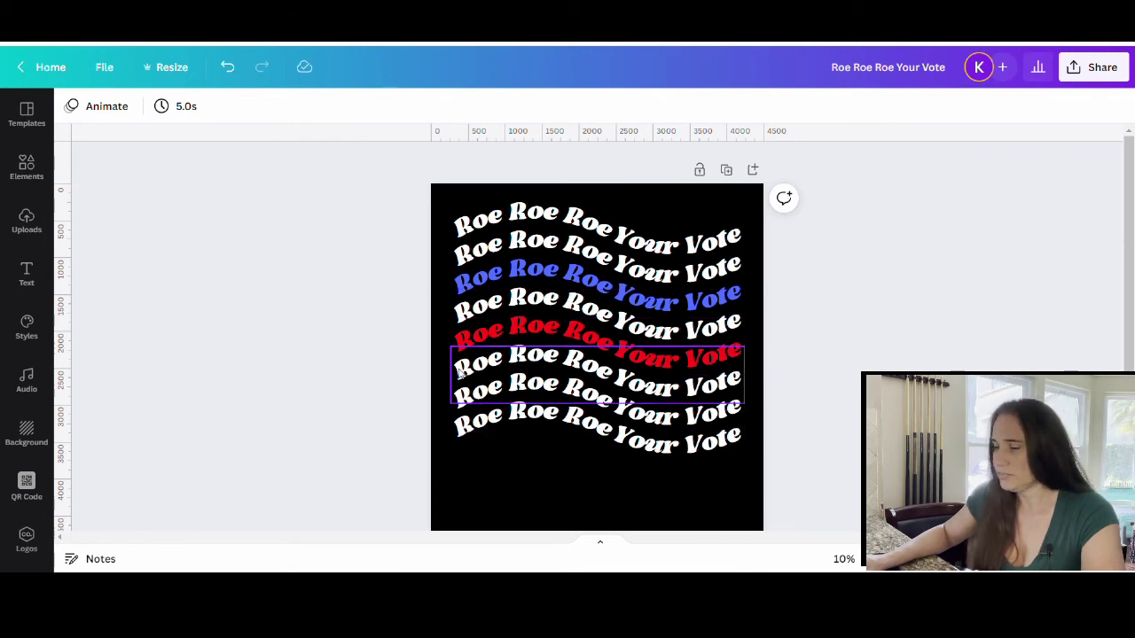
Step: Make the seventh row's 'Roe Roe Roe' and 'Your Vote' blue
click(460, 373)
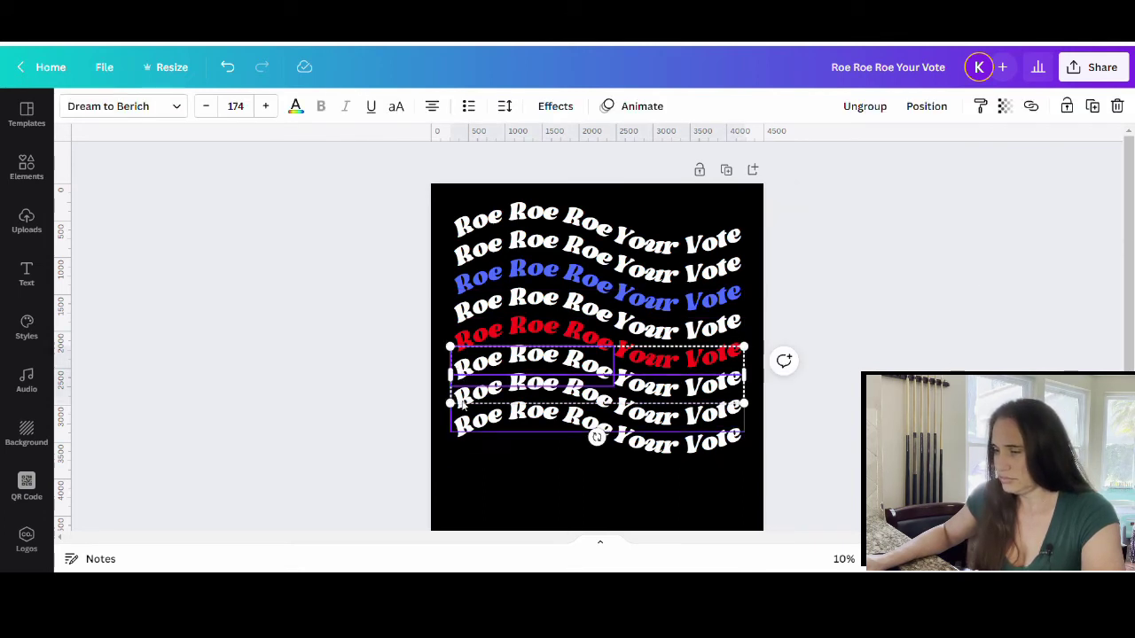
drag(460, 373, 479, 401)
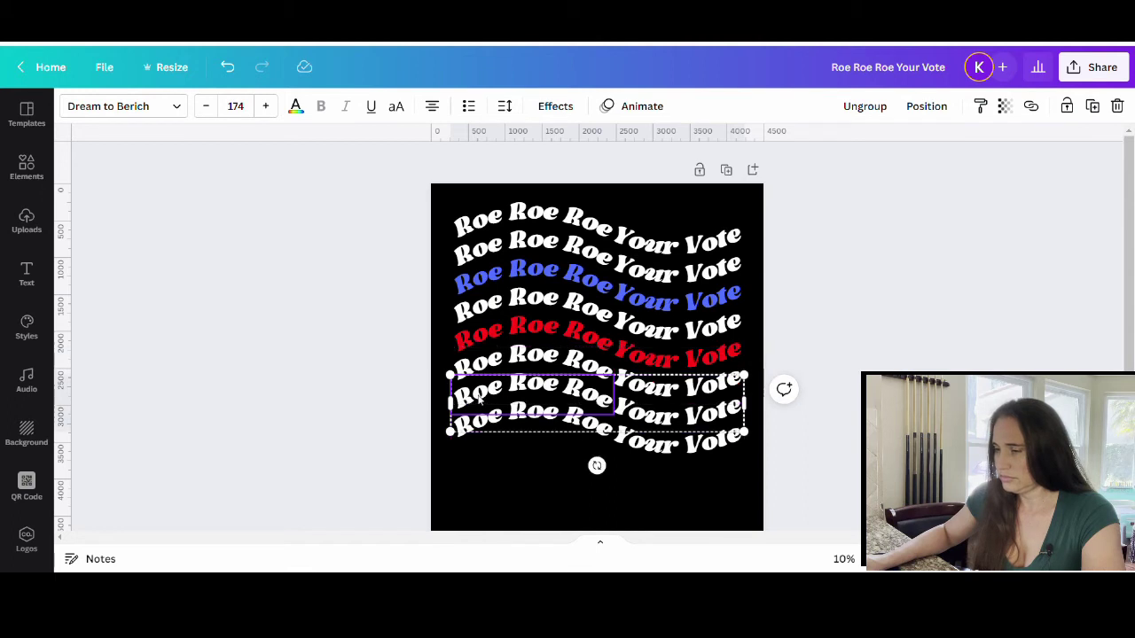
click(296, 106)
click(165, 183)
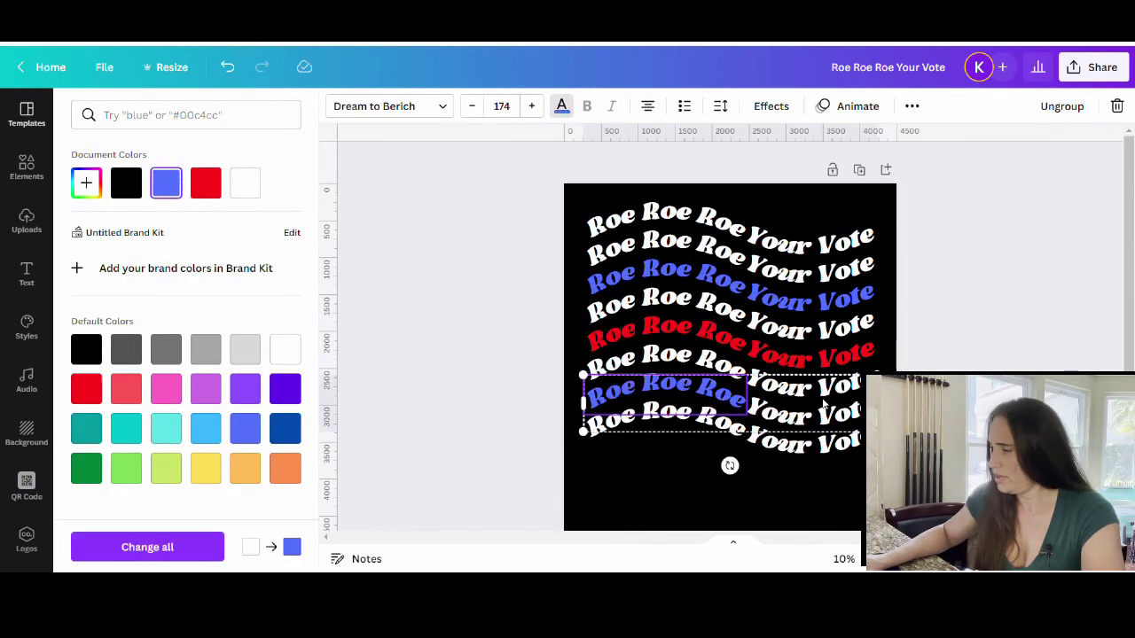
click(673, 417)
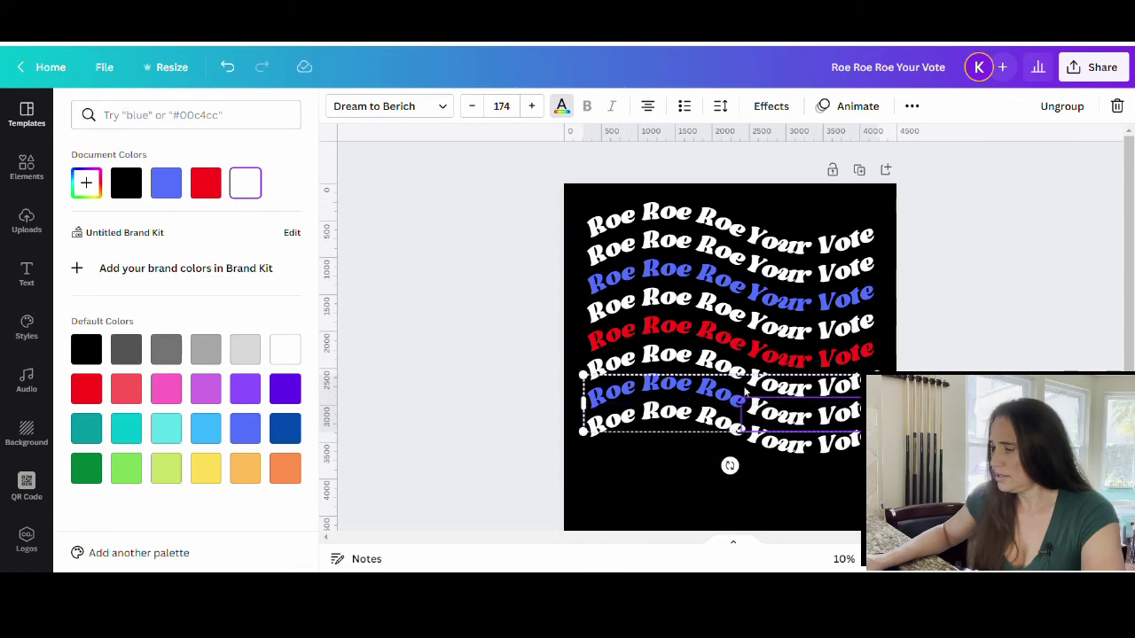
click(166, 183)
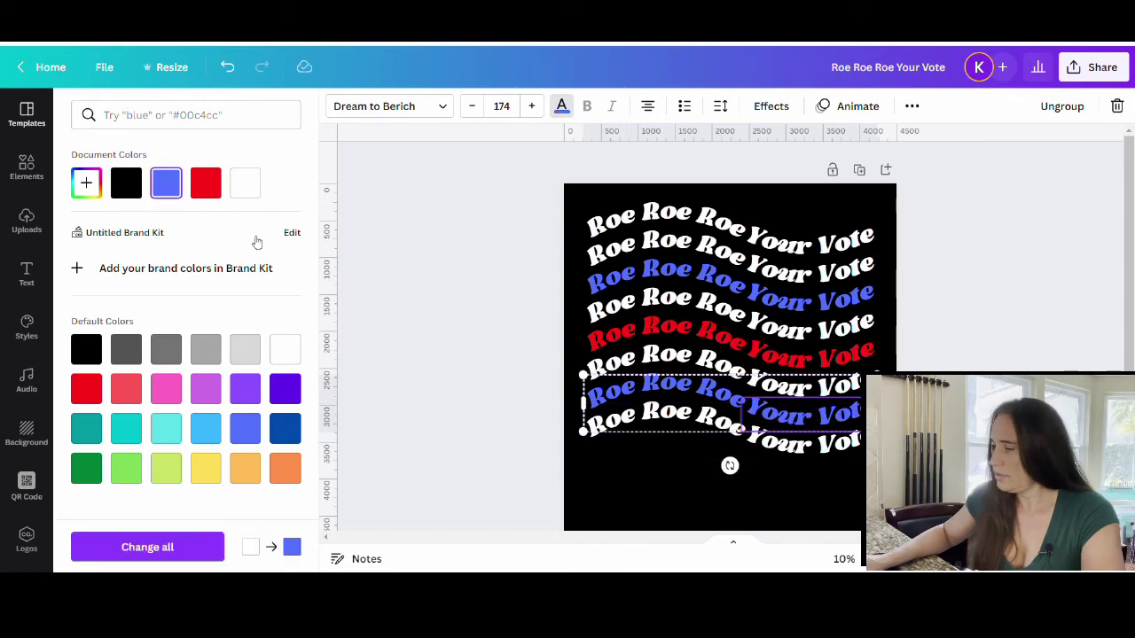
click(512, 345)
click(399, 335)
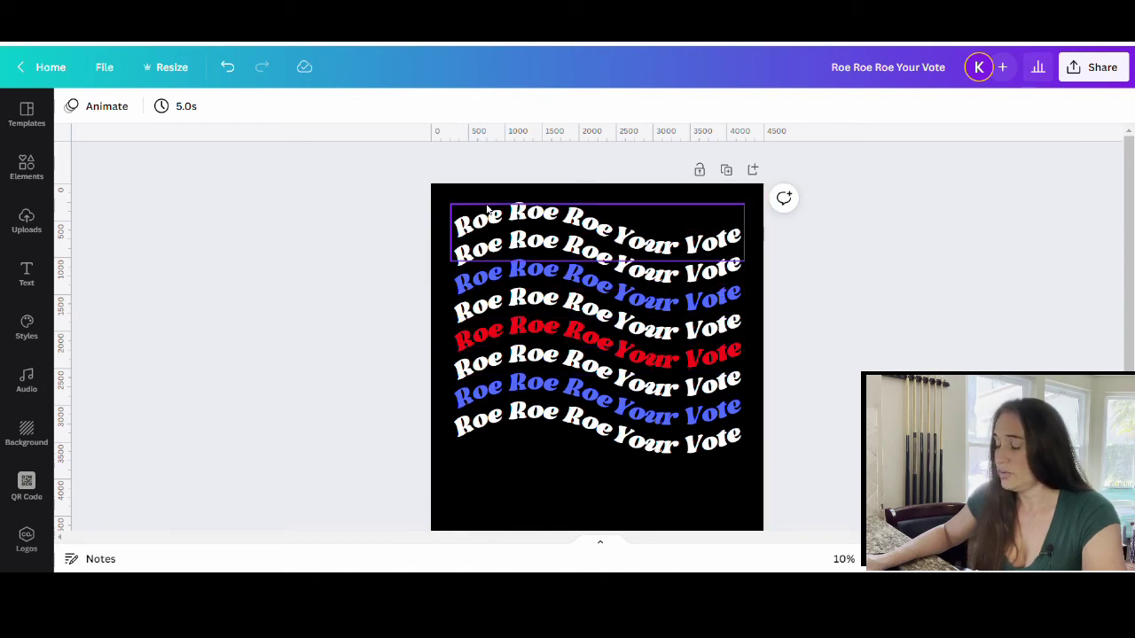
Step: Color both the 'Roe Roe Roe' and 'Your Vote' parts of the top row red
click(543, 213)
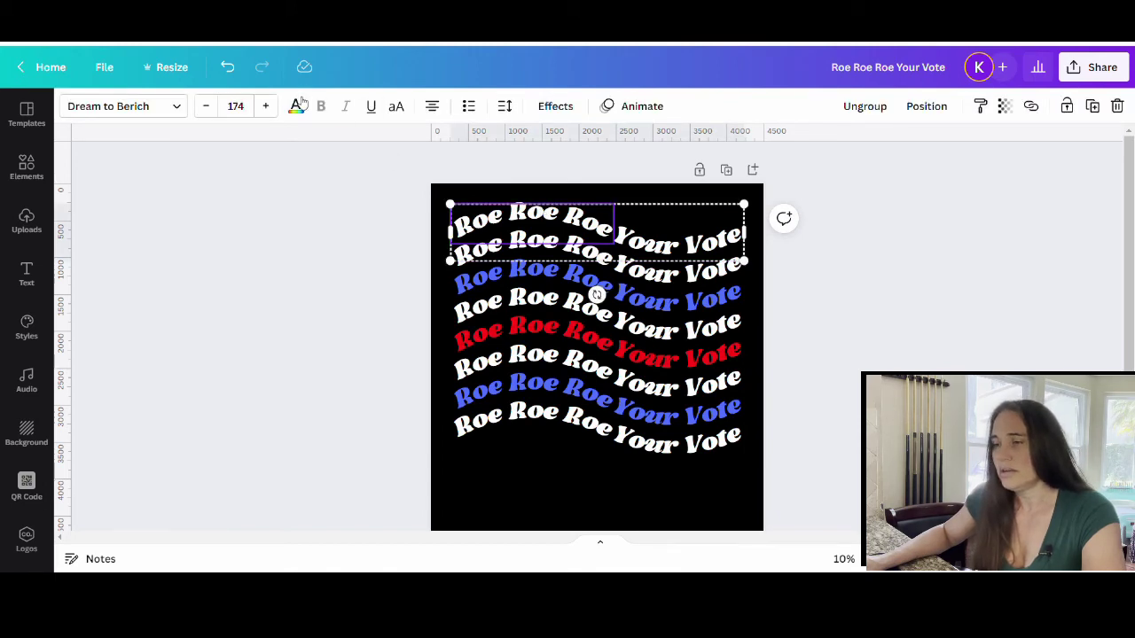
click(299, 106)
click(204, 182)
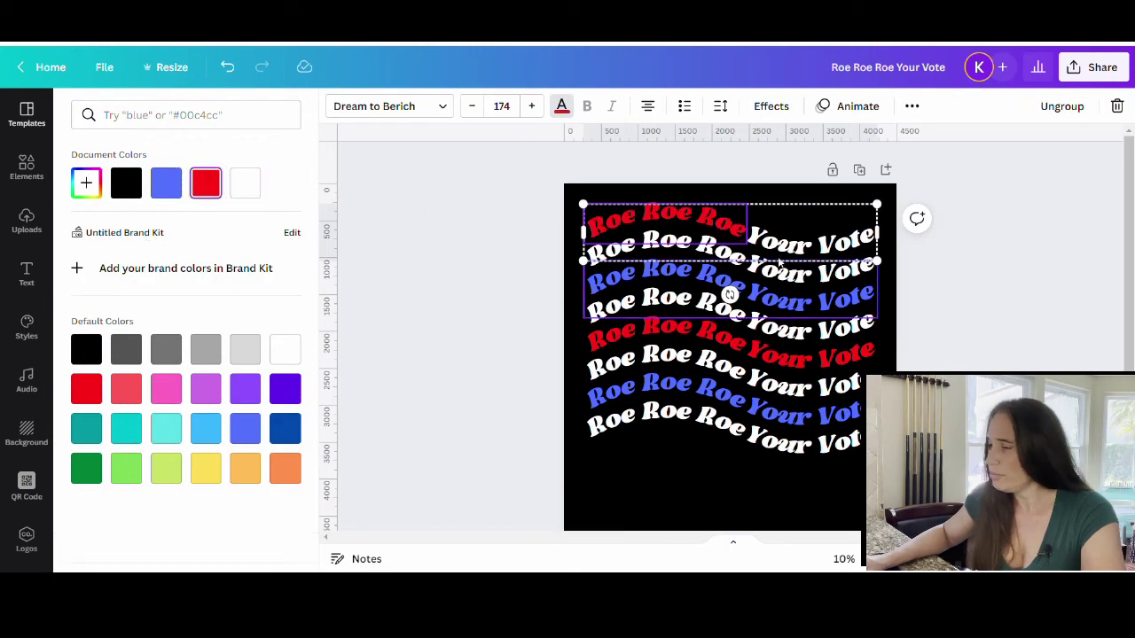
click(864, 237)
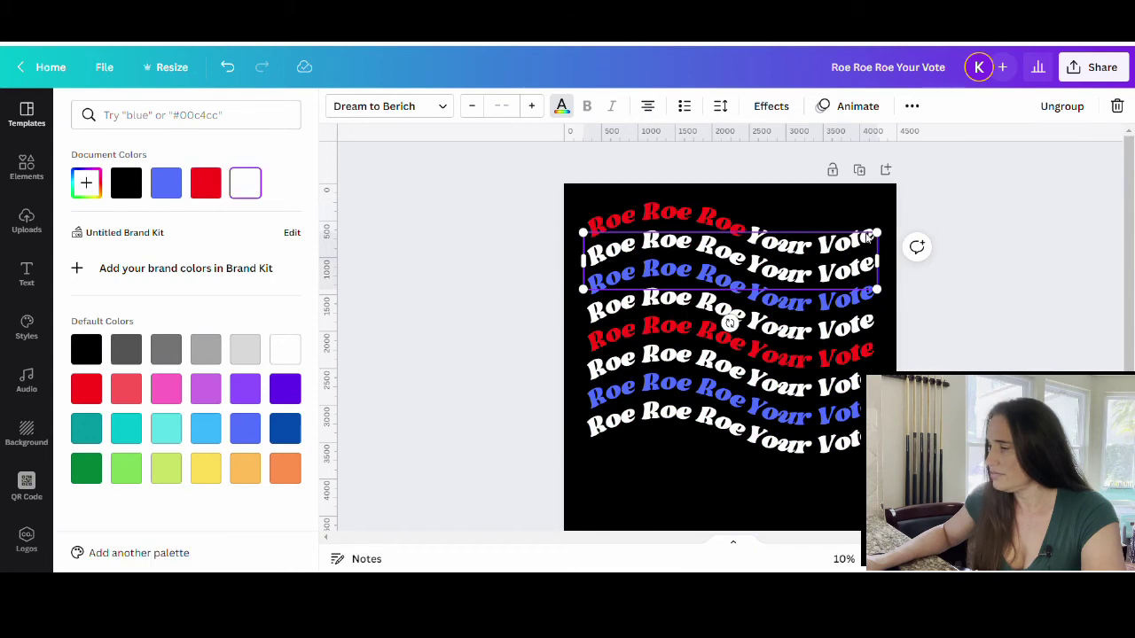
click(205, 183)
key(Escape)
Step: Place a copy of the red top row below the last row, then marquee-select every row
click(993, 315)
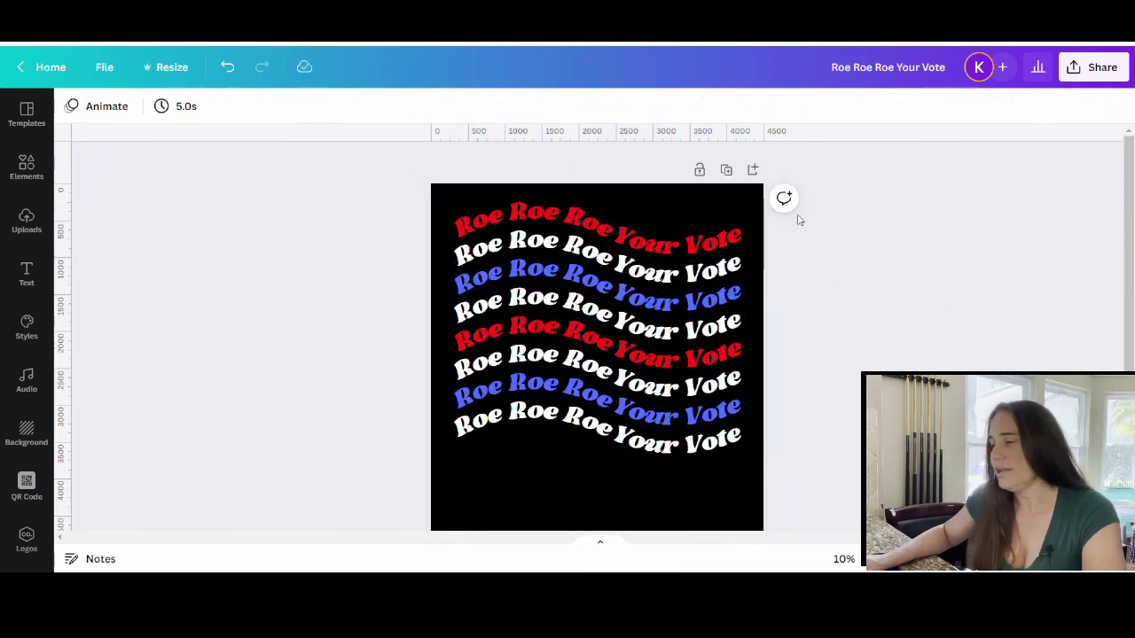
click(624, 229)
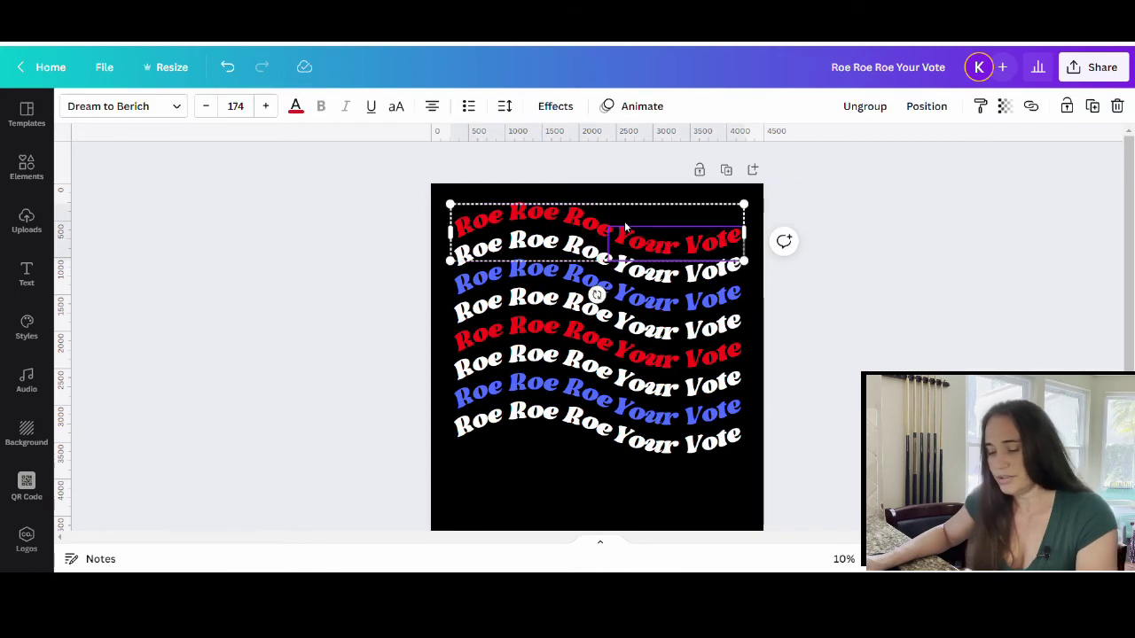
click(792, 215)
alt+drag(630, 228, 632, 456)
key(Escape)
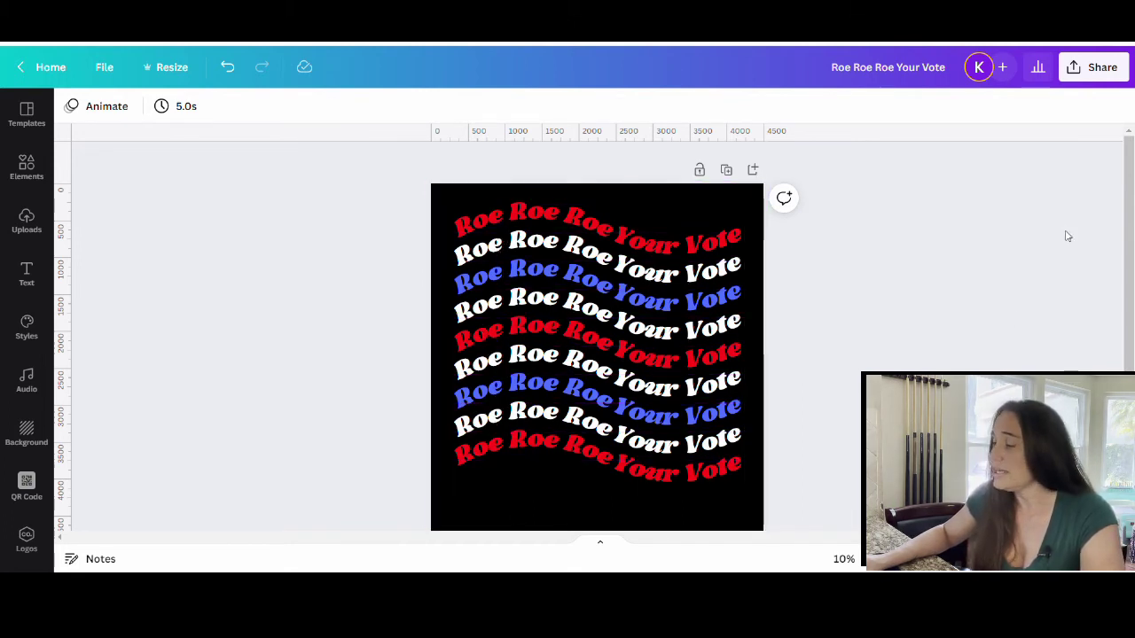
scroll(851, 451, down, 2)
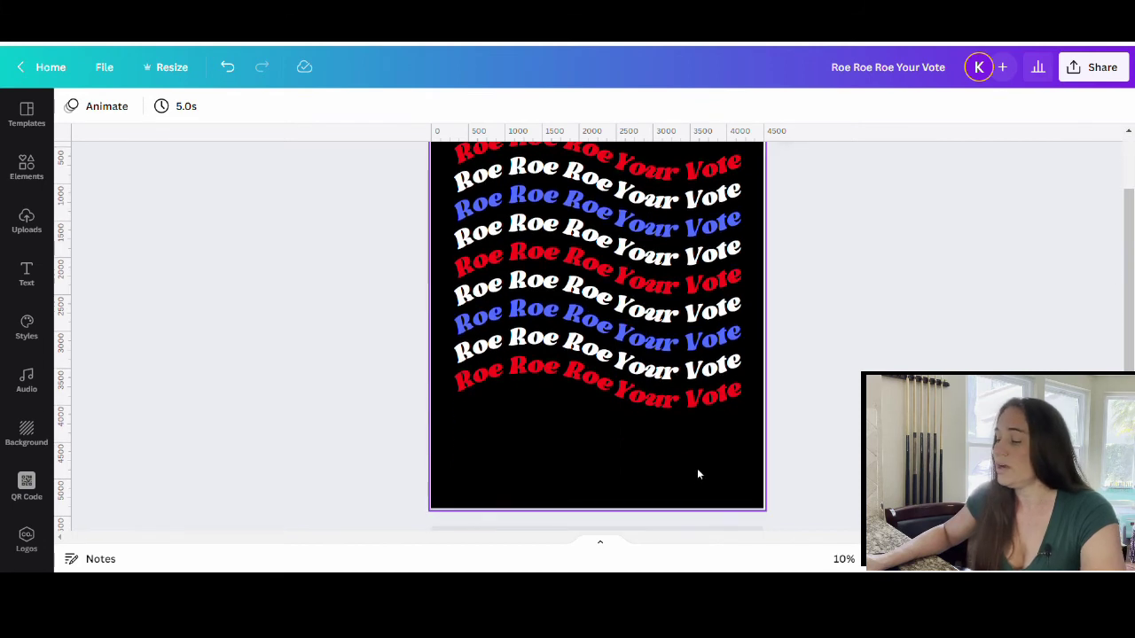
drag(729, 474, 452, 142)
Step: Group all the selected rows and resize the group toward the page centre
scroll(1055, 337, up, 1)
click(833, 106)
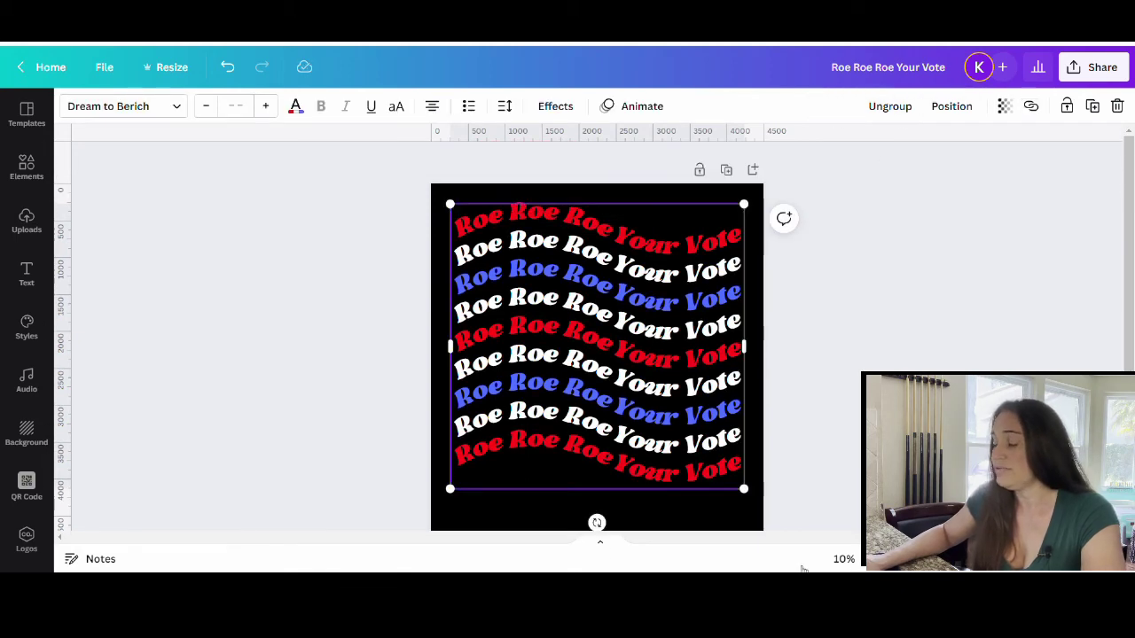
drag(550, 339, 584, 366)
drag(457, 204, 541, 292)
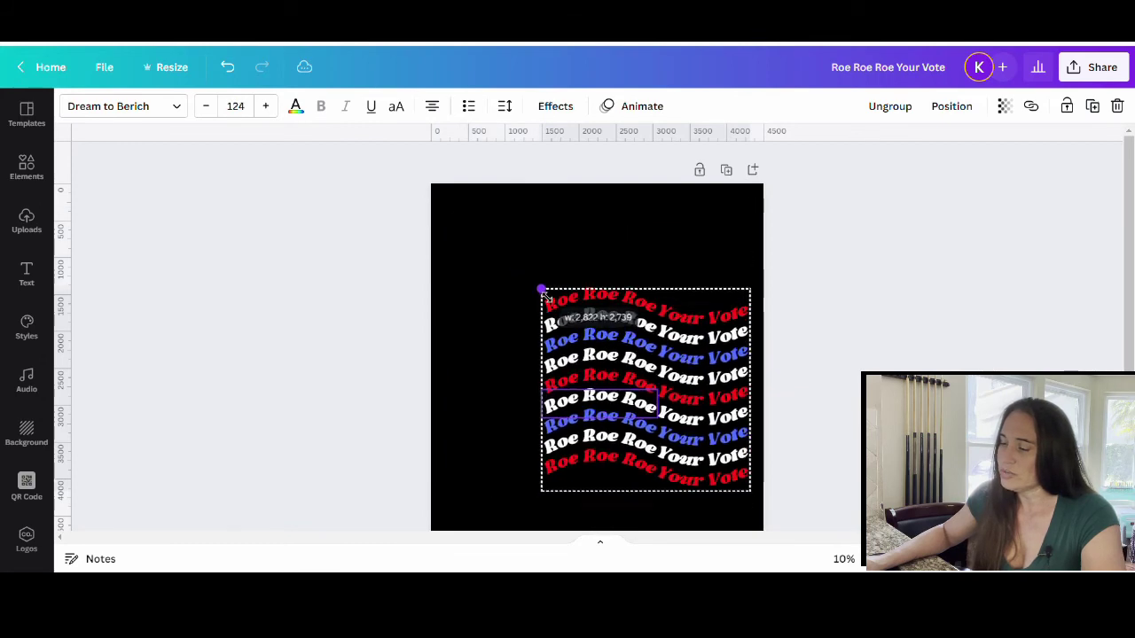
mouse_move(605, 375)
mouse_down()
mouse_move(562, 287)
mouse_move(572, 319)
mouse_move(557, 313)
mouse_up()
mouse_move(707, 435)
mouse_down()
mouse_move(812, 501)
mouse_move(829, 541)
mouse_up()
mouse_move(632, 398)
mouse_down()
mouse_move(574, 347)
mouse_move(599, 366)
mouse_move(588, 366)
mouse_up()
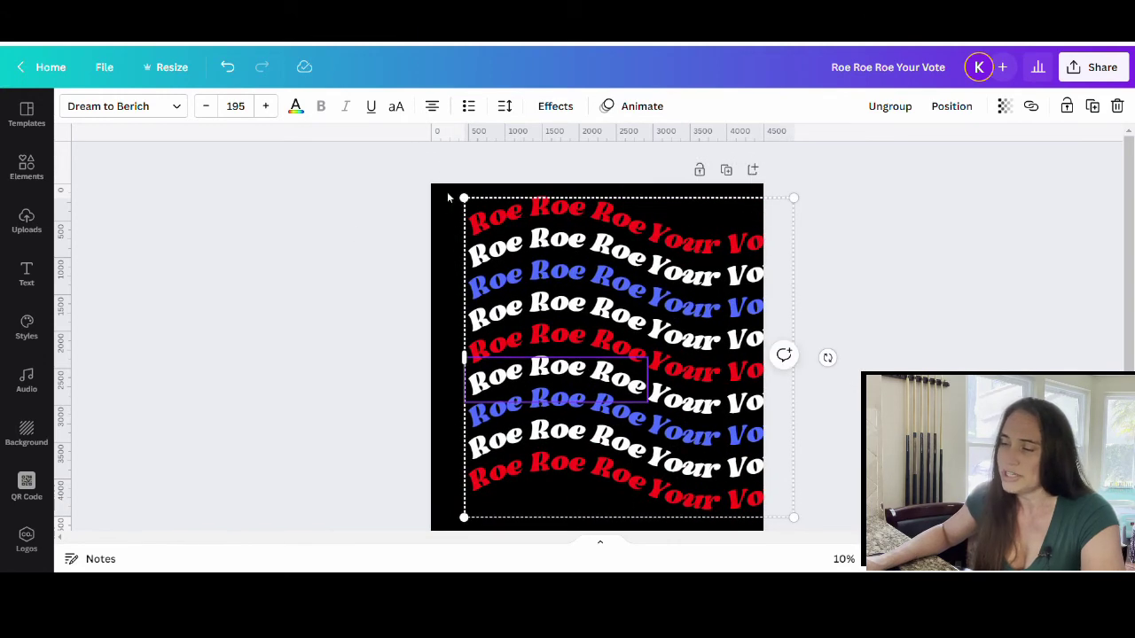
drag(466, 201, 626, 355)
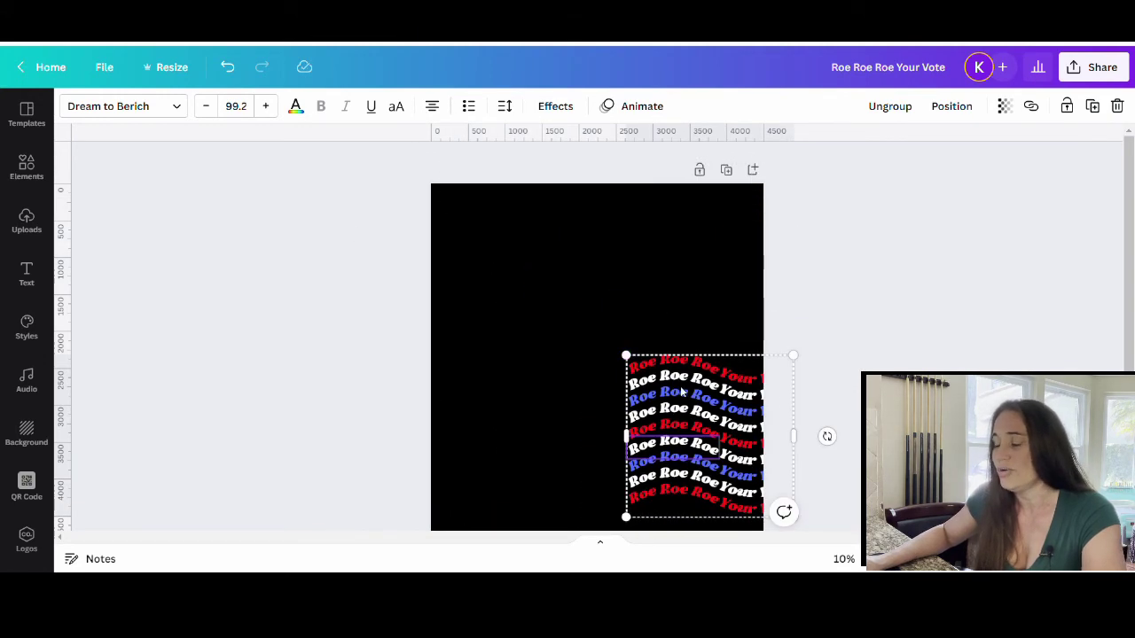
mouse_move(686, 394)
mouse_down()
mouse_move(637, 305)
mouse_move(554, 275)
mouse_move(573, 270)
mouse_up()
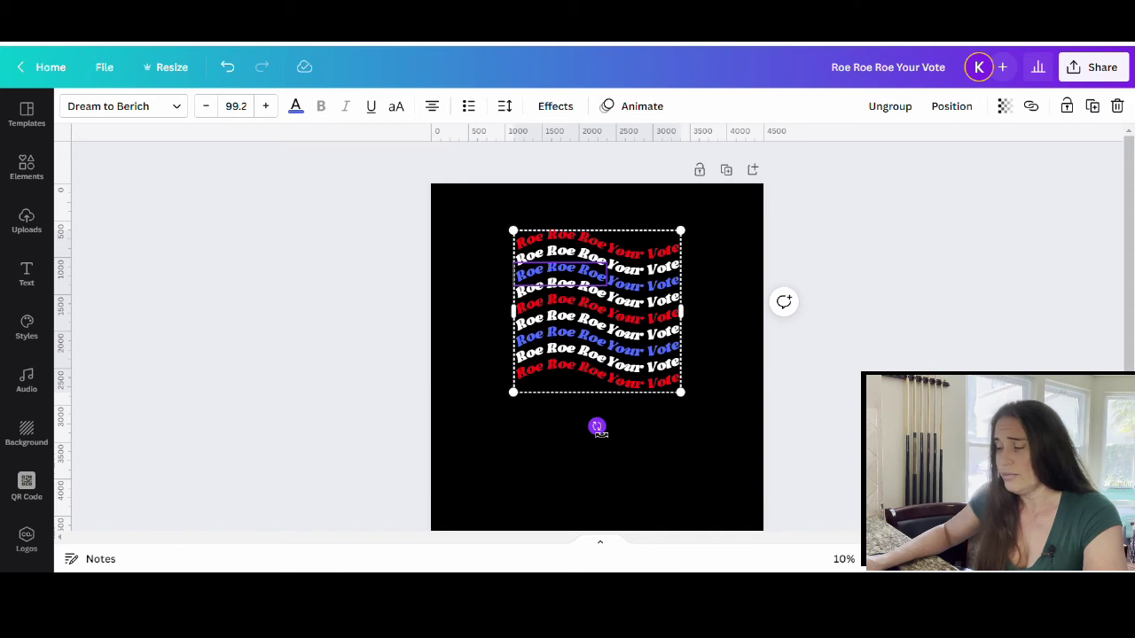
Step: Tilt the group about 3 degrees, enlarge it and centre it on the black page
drag(599, 430, 610, 435)
drag(523, 398, 452, 455)
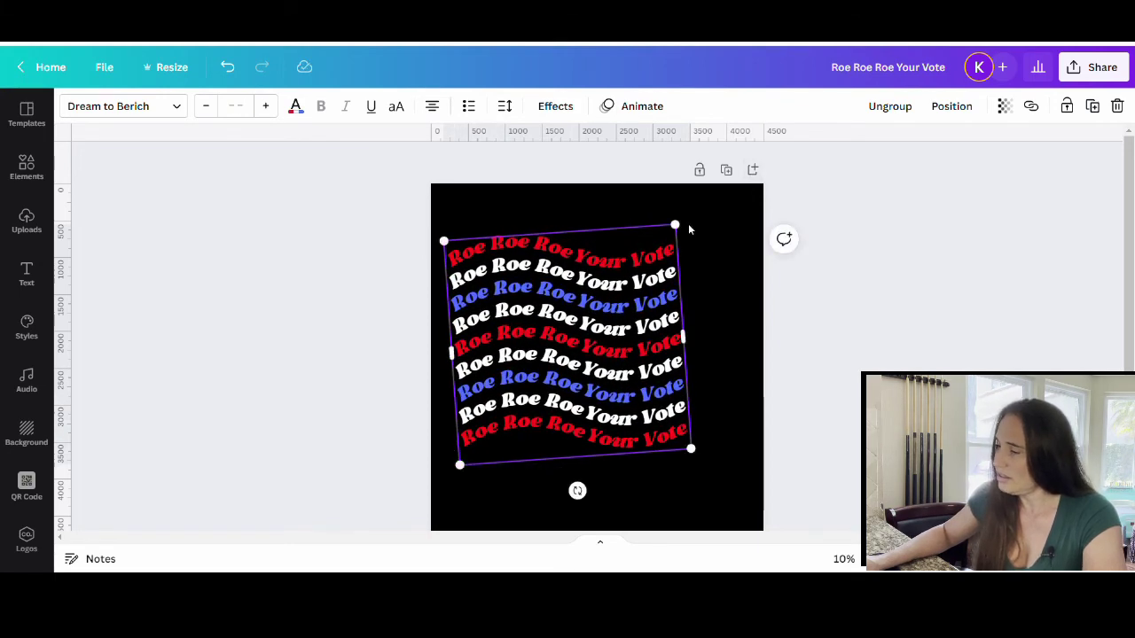
drag(677, 224, 729, 185)
drag(592, 407, 603, 412)
click(783, 410)
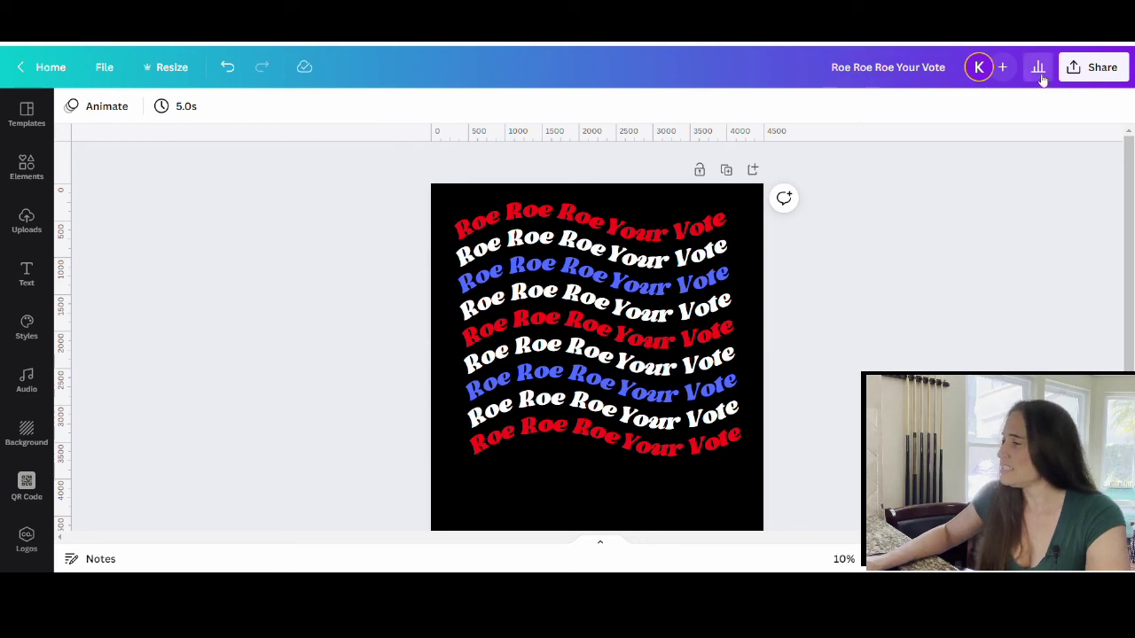
Step: Download the 'Roe Roe Roe Your Vote' design as a PNG from the Share menu
click(1094, 77)
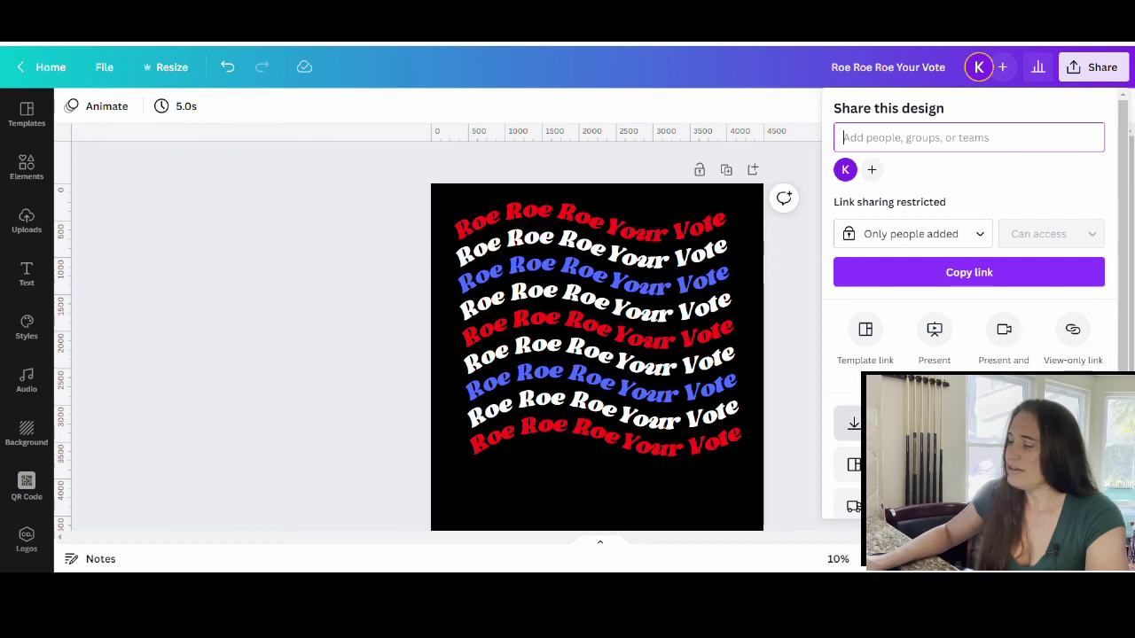
click(853, 423)
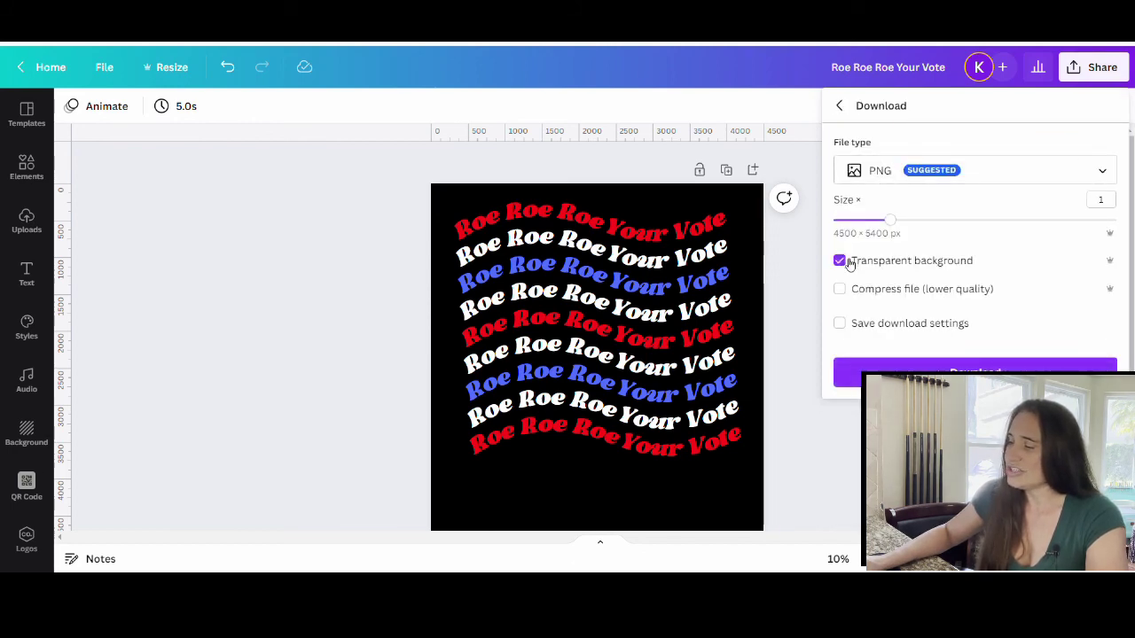
click(966, 367)
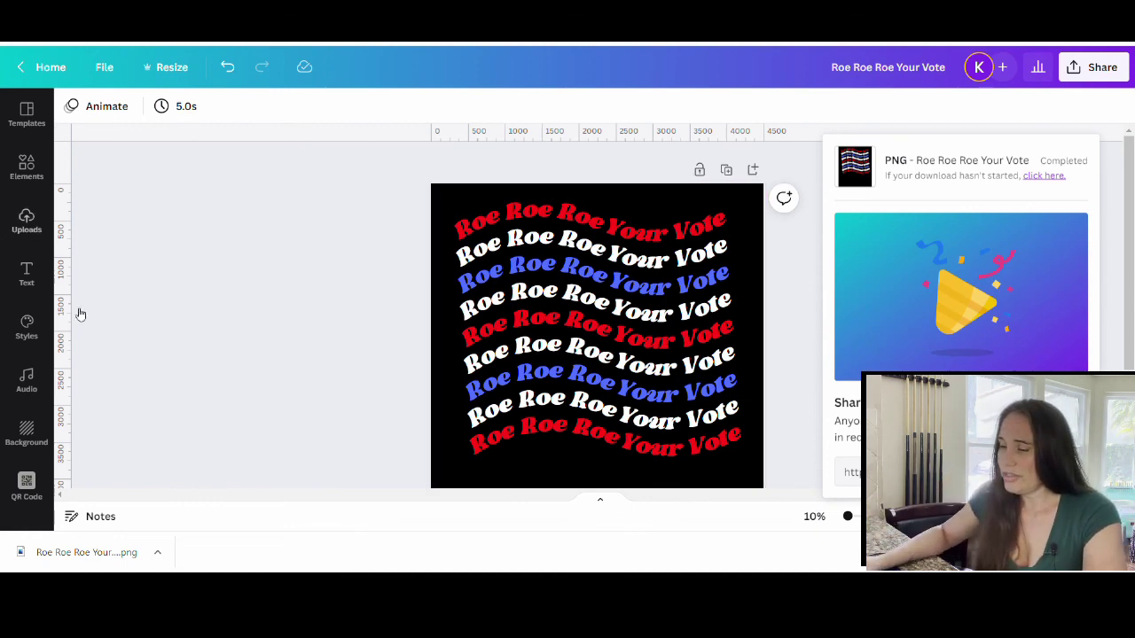
Step: Close the download-complete panel to return to the finished design
click(266, 325)
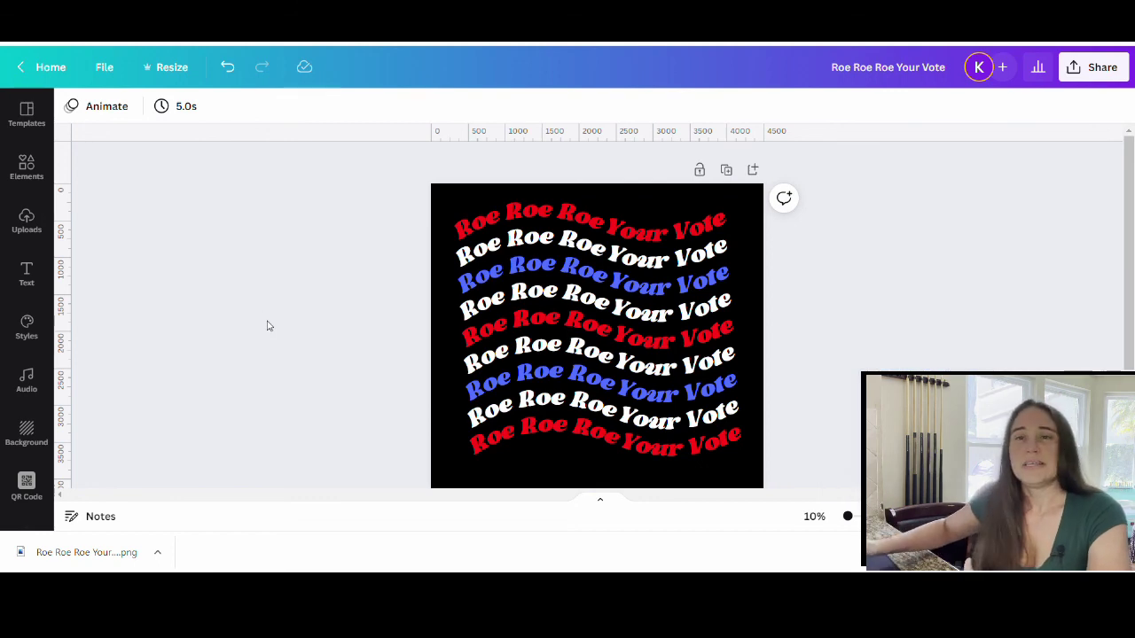